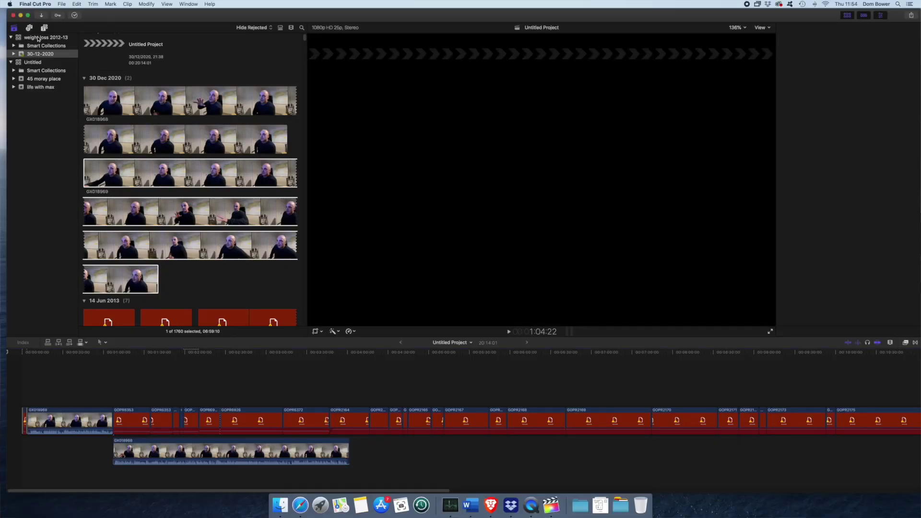
Close the weight loss 2012-13 library from the sidebar.
{"action": "left_click", "coordinate": [38, 37]}
{"action": "right_click", "coordinate": [38, 37]}
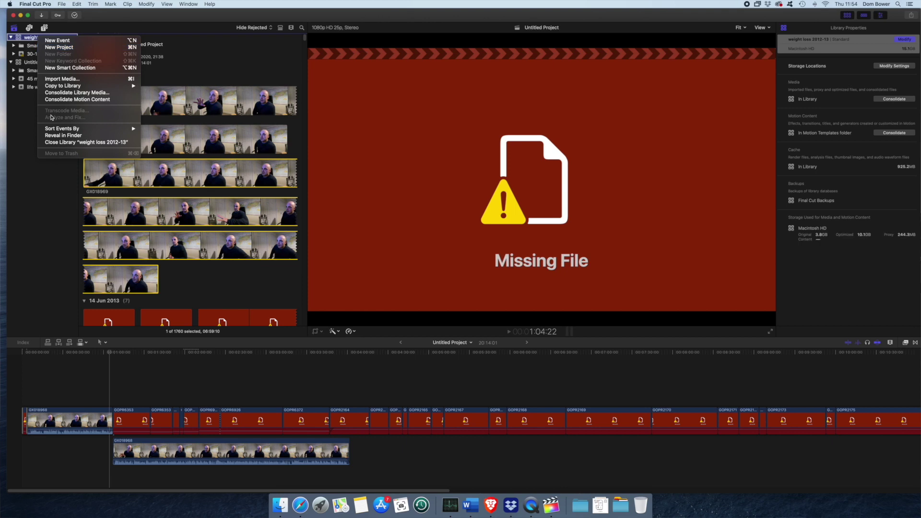
{"action": "left_click", "coordinate": [56, 142]}
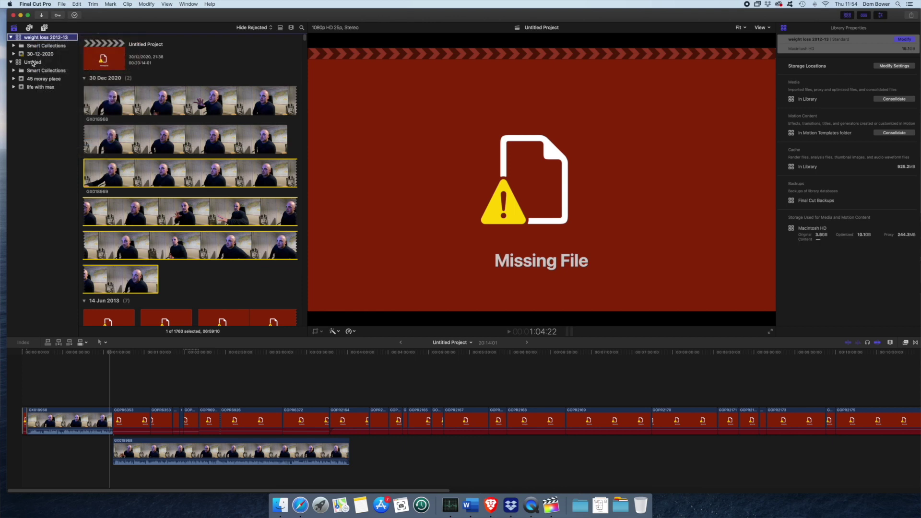
Close the Untitled library as well, leaving the browser empty.
{"action": "right_click", "coordinate": [33, 62]}
{"action": "left_click", "coordinate": [33, 37]}
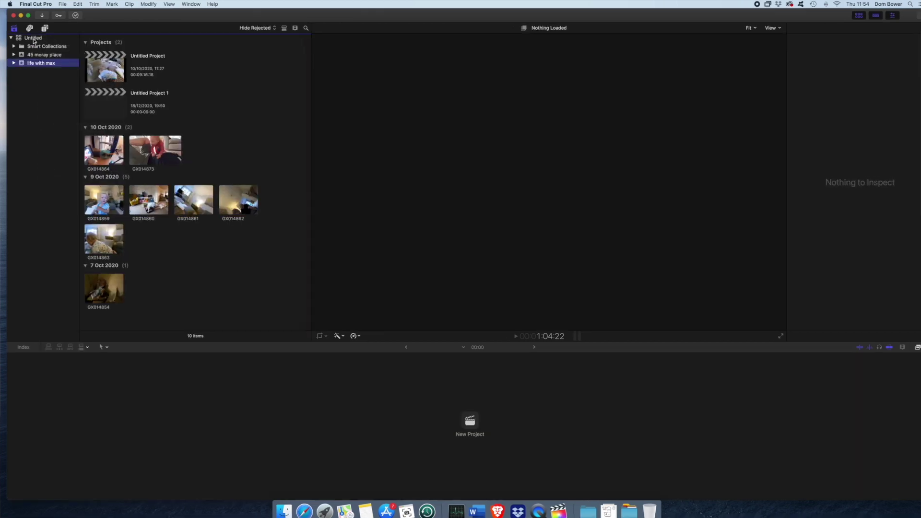
{"action": "left_click", "coordinate": [33, 37]}
{"action": "right_click", "coordinate": [33, 37]}
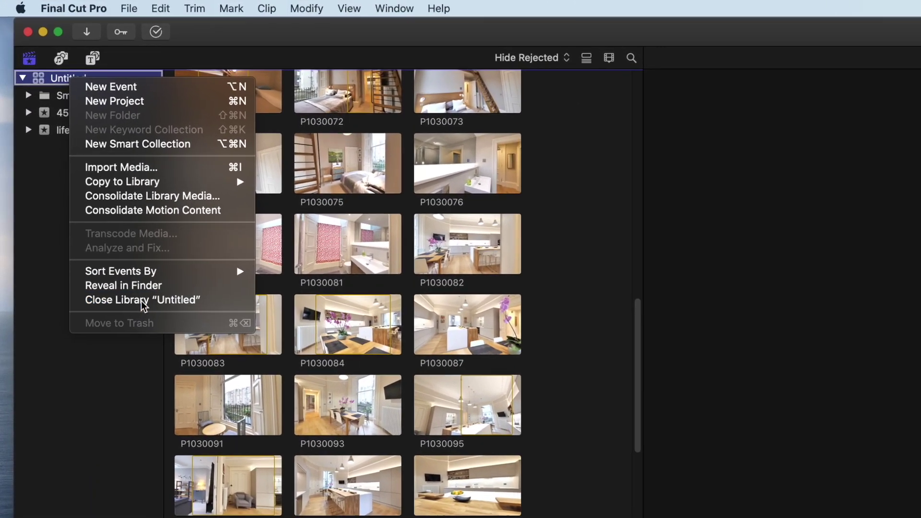
{"action": "left_click", "coordinate": [91, 195]}
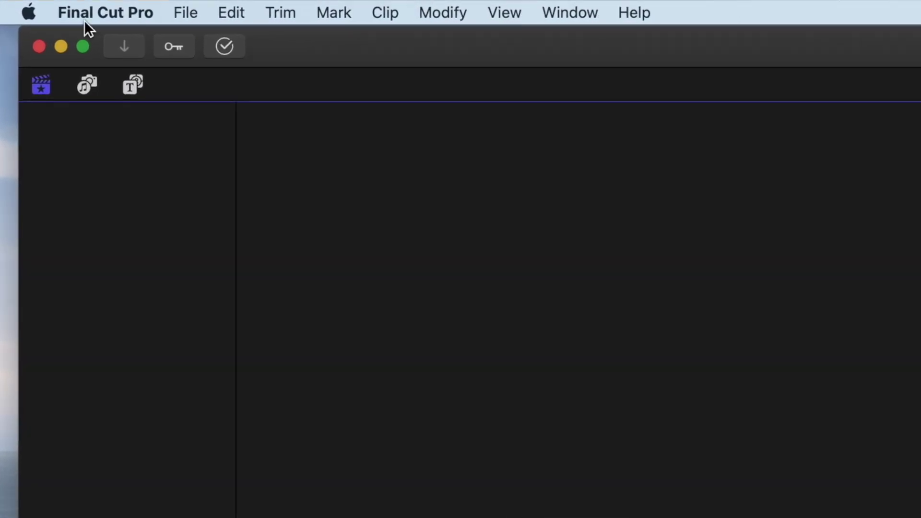
{"action": "left_click", "coordinate": [156, 10]}
Choose the All files back up drive as the new library's save location.
{"action": "mouse_move", "coordinate": [171, 41]}
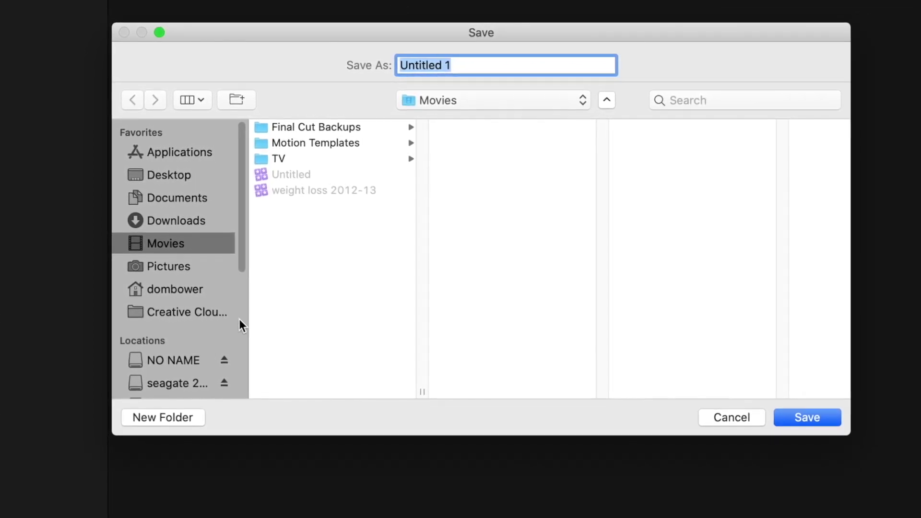
{"action": "left_click_drag", "start_coordinate": [243, 252], "coordinate": [241, 303]}
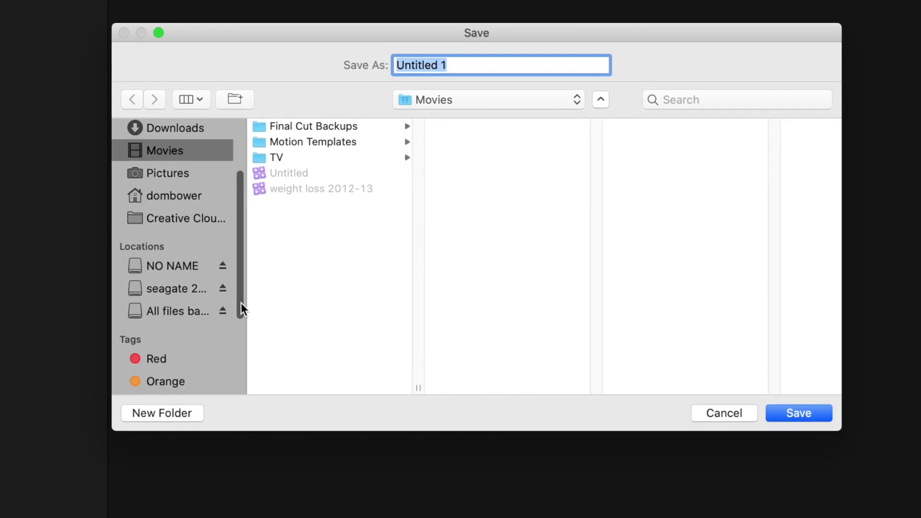
{"action": "left_click", "coordinate": [172, 287]}
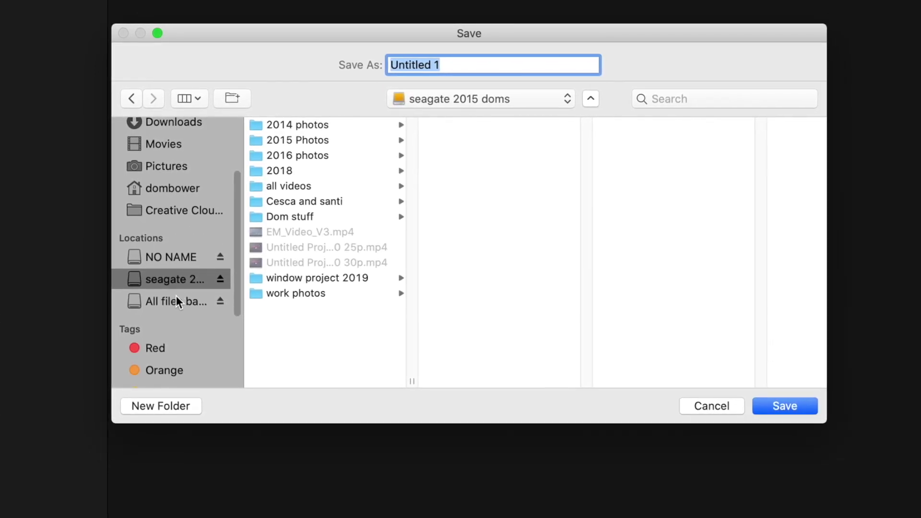
{"action": "left_click", "coordinate": [167, 302]}
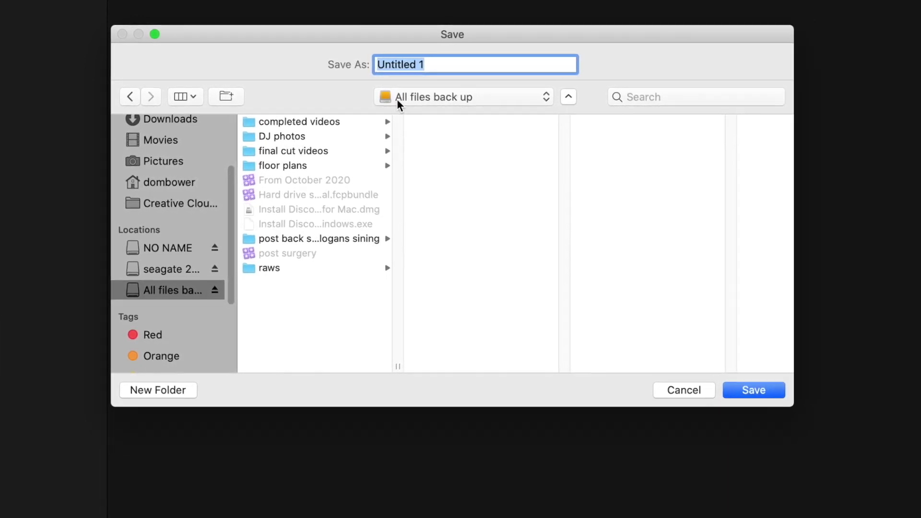
Name the library 'Post Spine Surgery Video diarys' and save it.
{"action": "double_click", "coordinate": [459, 67]}
{"action": "triple_click", "coordinate": [454, 67]}
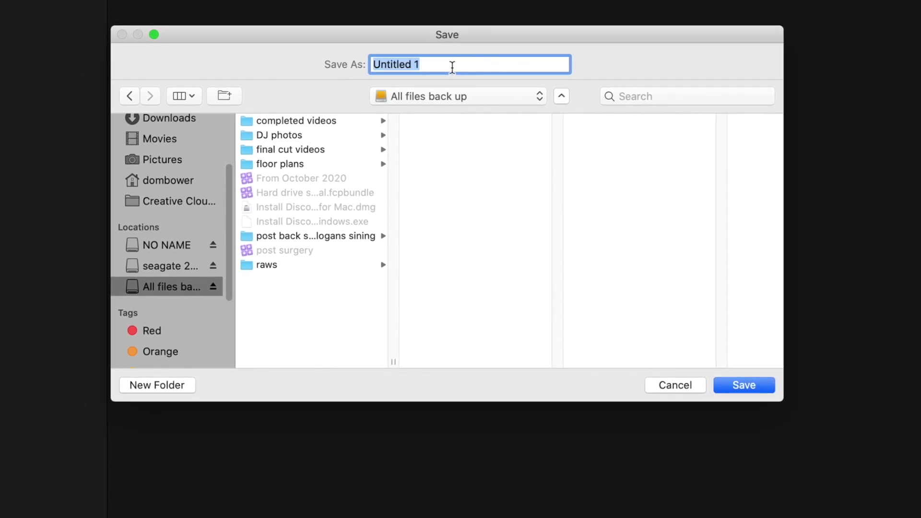
{"action": "type", "text": "Post Spin"}
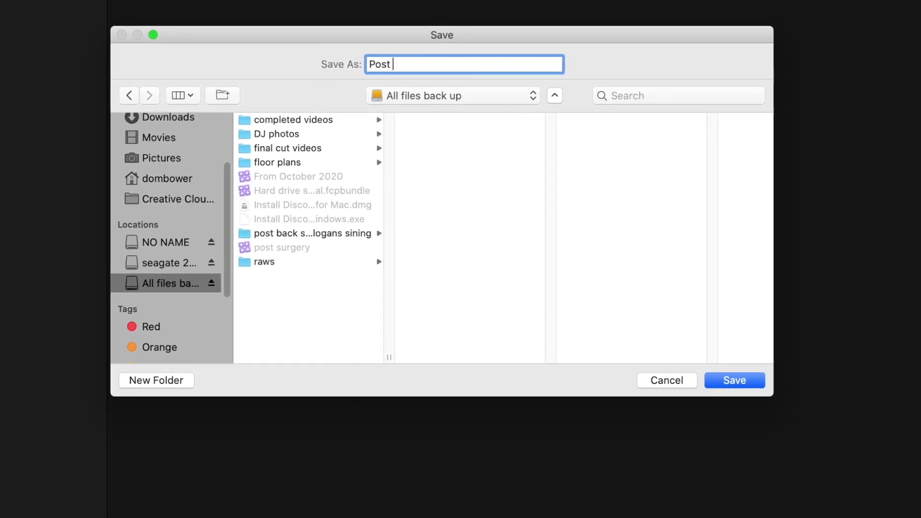
{"action": "type", "text": "e Surg"}
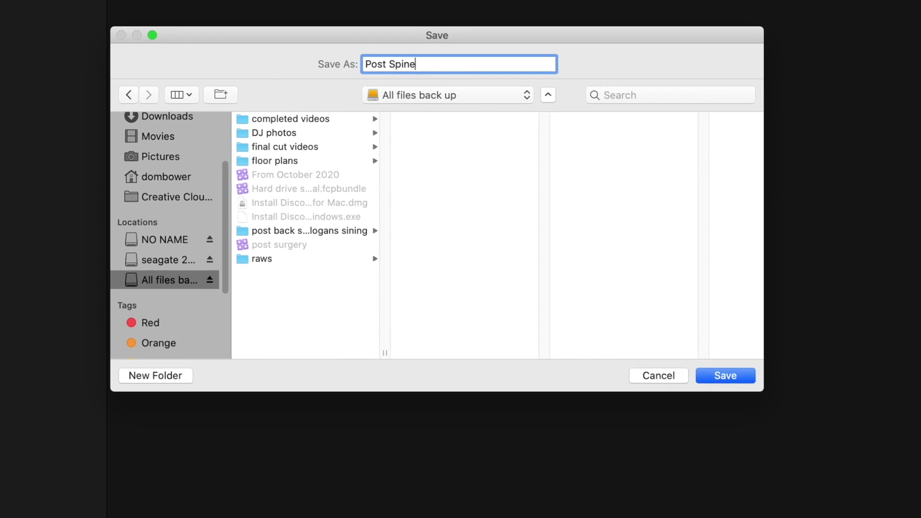
{"action": "type", "text": "ery Video "}
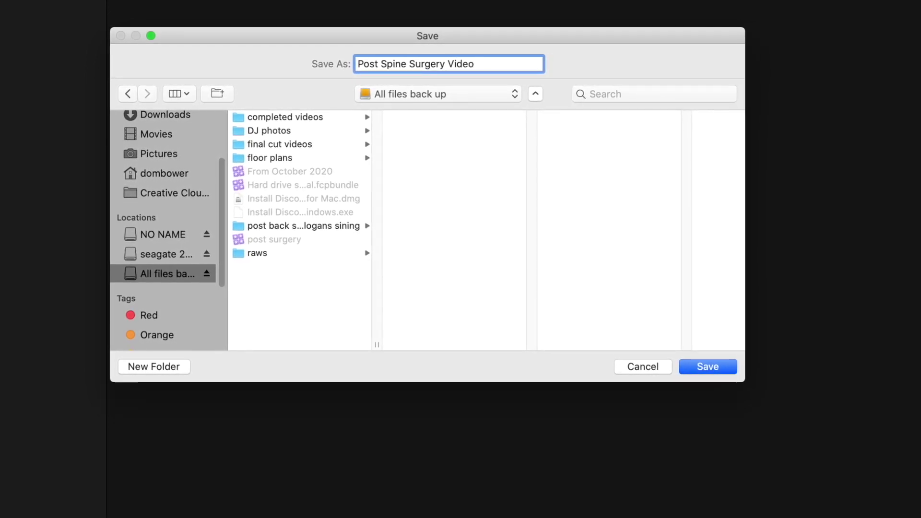
{"action": "type", "text": "diarys"}
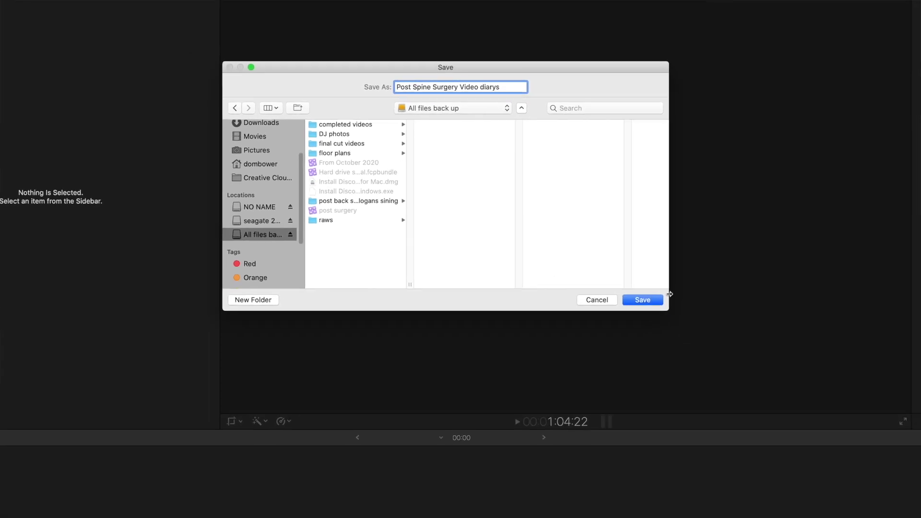
{"action": "left_click", "coordinate": [609, 265]}
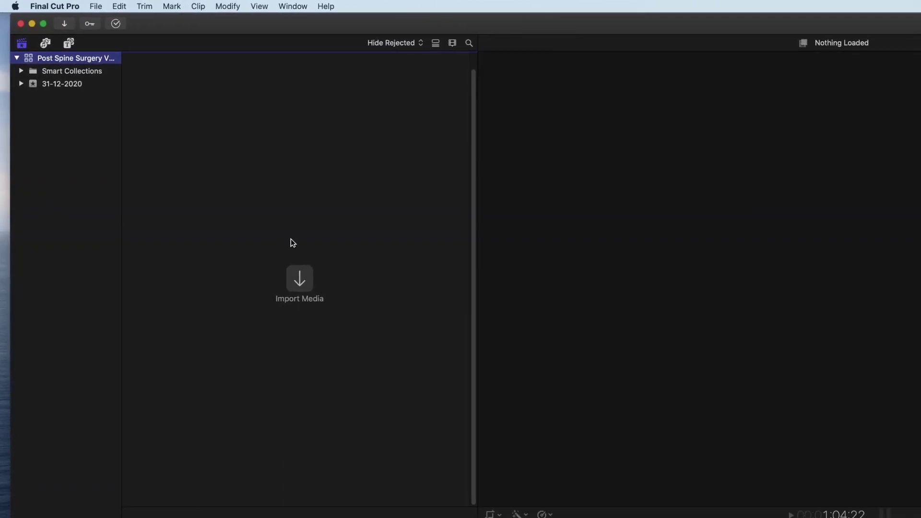
Select clips GX018970 and GX018971 for import into a new Day 11 Diary event.
{"action": "left_click", "coordinate": [238, 219]}
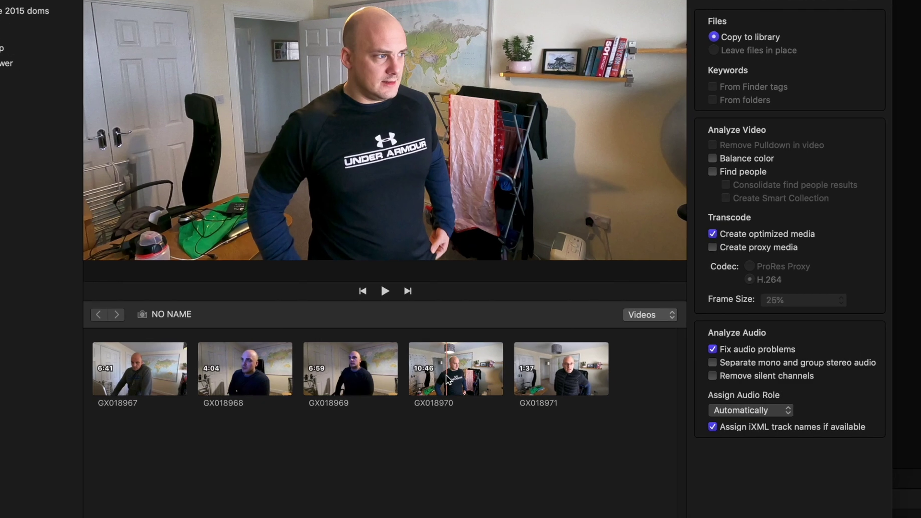
{"action": "left_click", "coordinate": [446, 379]}
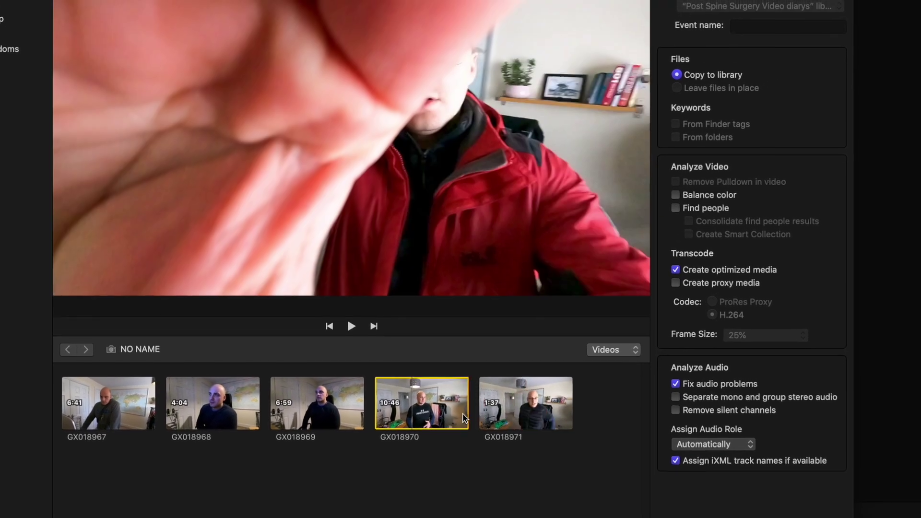
{"action": "left_click", "coordinate": [528, 413], "text": "shift"}
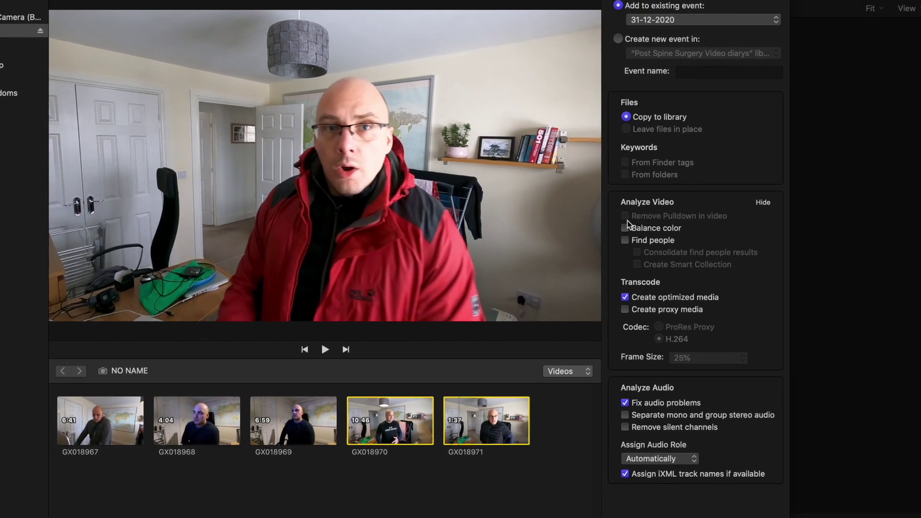
{"action": "left_click", "coordinate": [699, 40]}
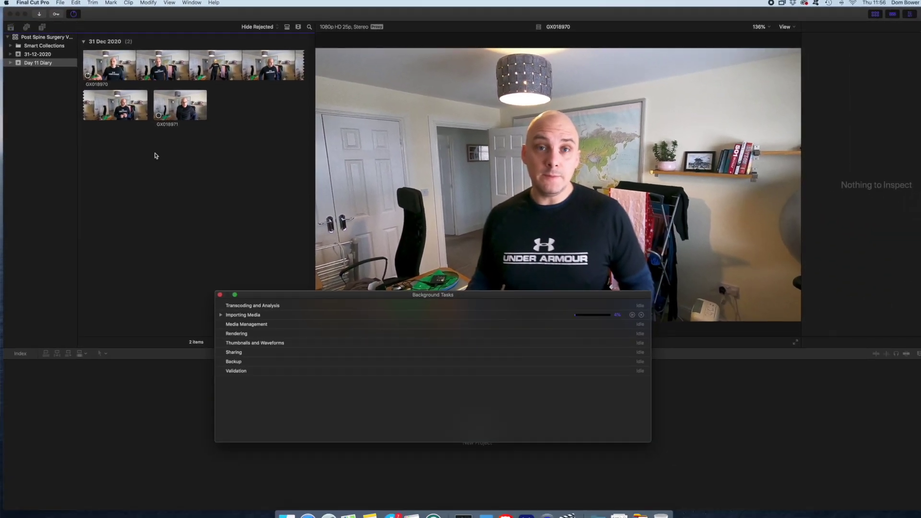
Watch the per-clip import progress of GX018970 and GX018971, then close the progress window.
{"action": "left_click_drag", "start_coordinate": [287, 300], "coordinate": [150, 136]}
{"action": "left_click", "coordinate": [82, 149]}
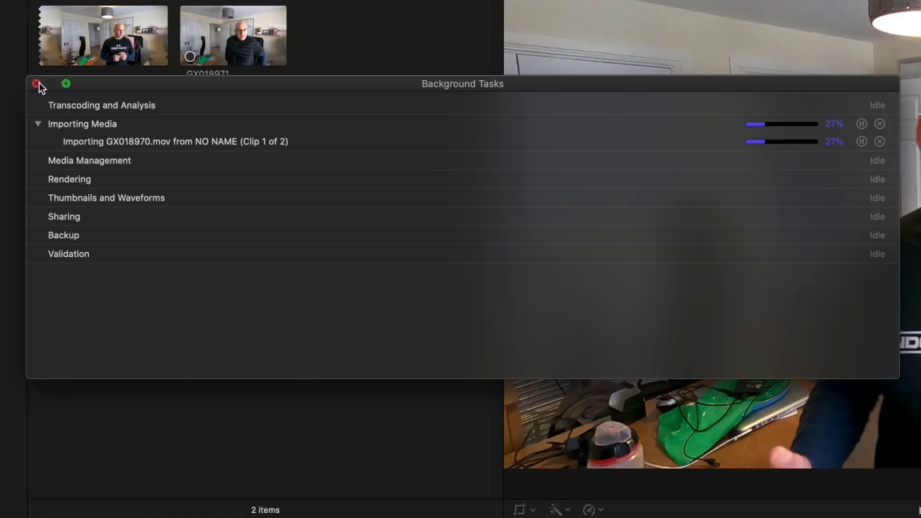
{"action": "left_click", "coordinate": [37, 83]}
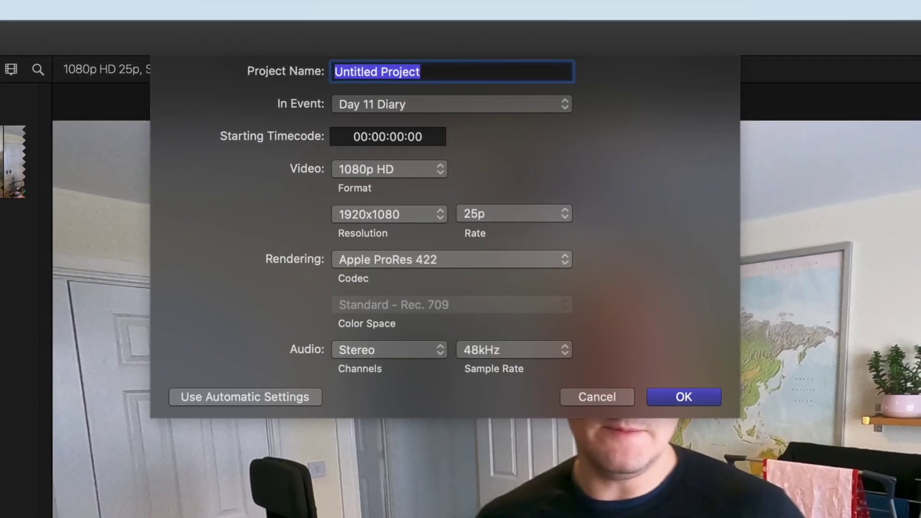
Create the Day 11 Diary project with automatic settings based on the first clip.
{"action": "type", "text": "Day 11"}
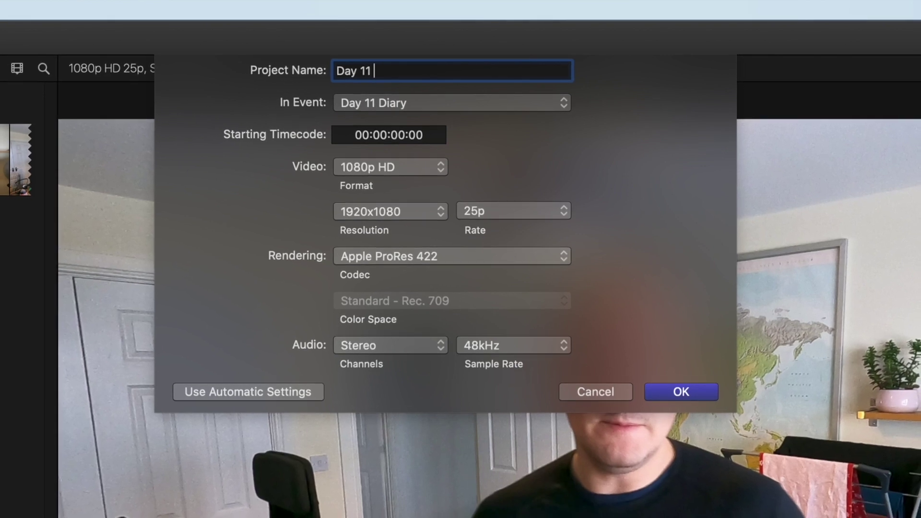
{"action": "type", "text": " Diary"}
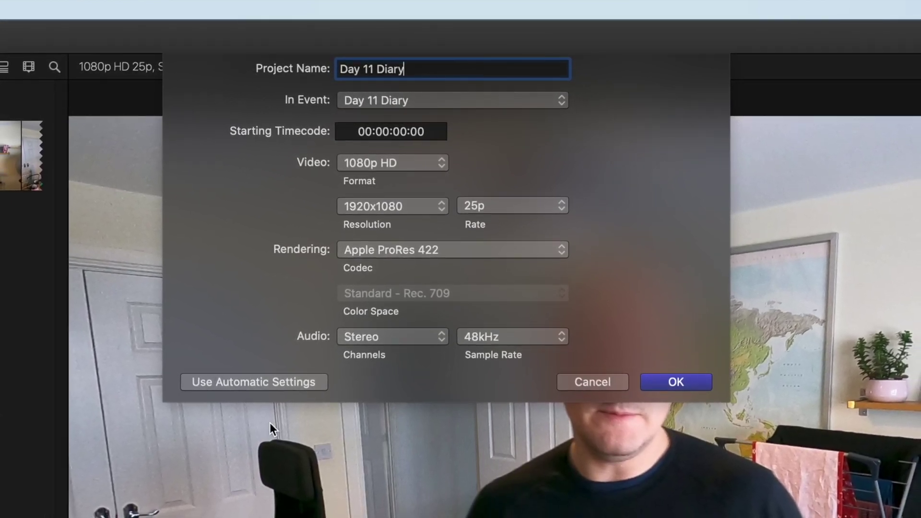
{"action": "left_click", "coordinate": [277, 381]}
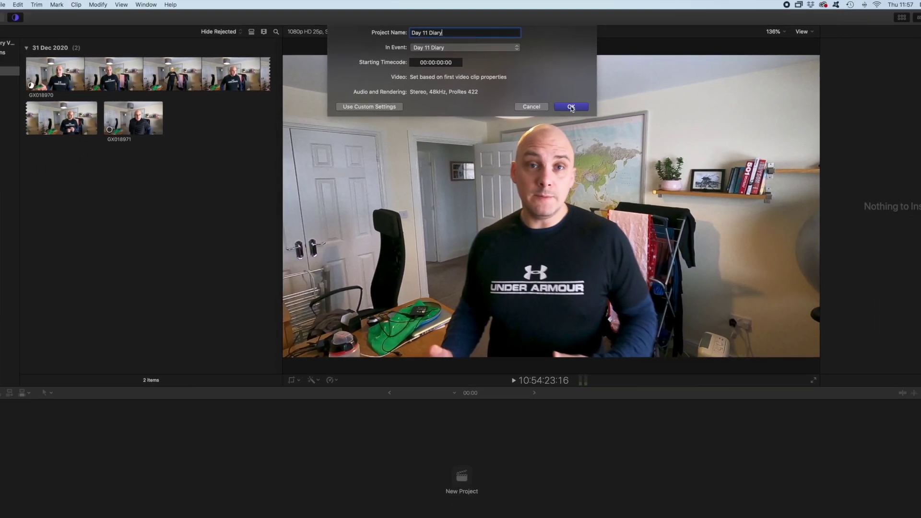
{"action": "left_click", "coordinate": [584, 120]}
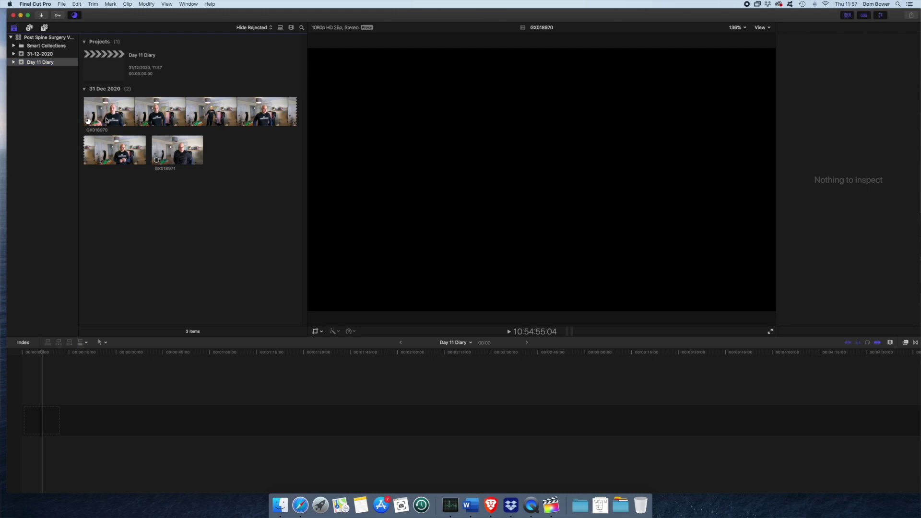
Add GX018970 to the timeline and append GX018971 after it, totalling 12:23:16.
{"action": "left_click_drag", "start_coordinate": [107, 120], "coordinate": [57, 406]}
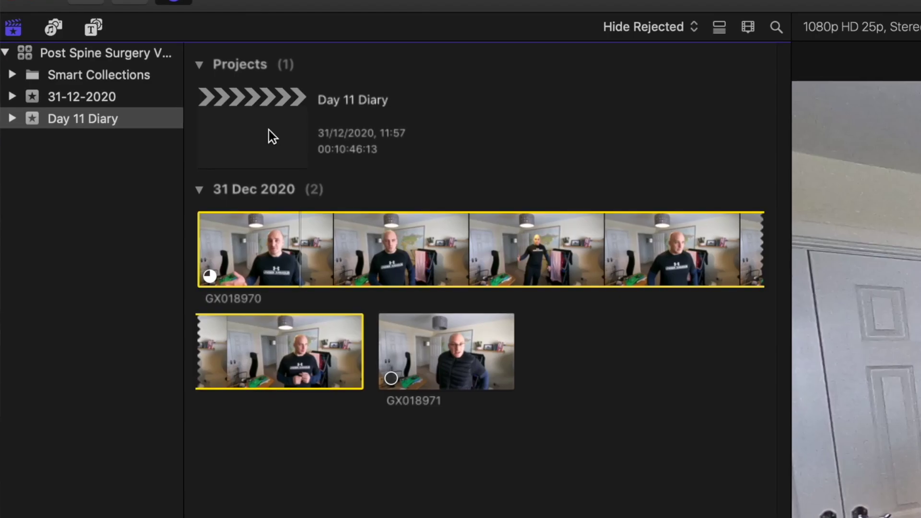
{"action": "left_click", "coordinate": [105, 68]}
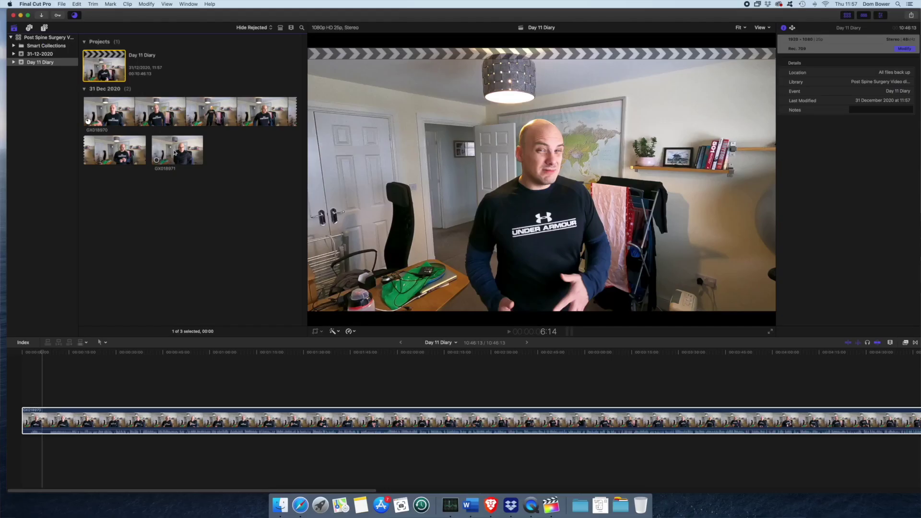
{"action": "left_click", "coordinate": [177, 150]}
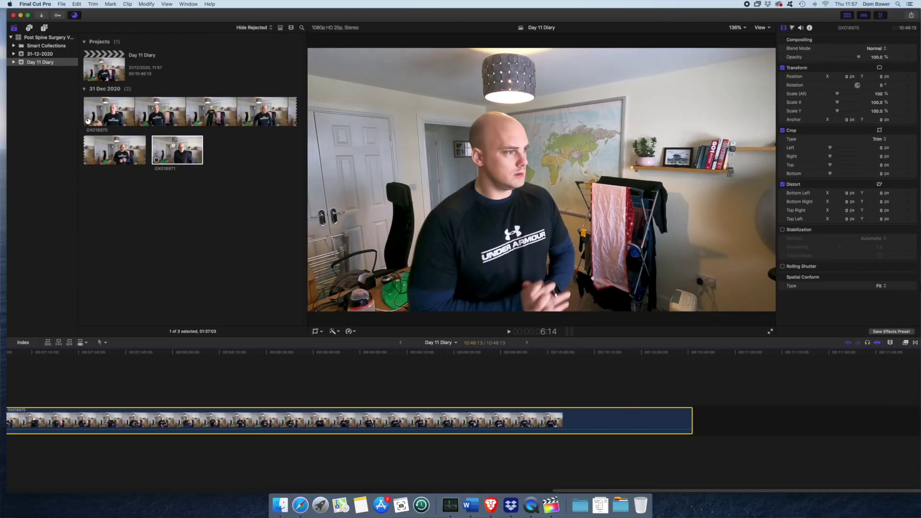
{"action": "left_click", "coordinate": [173, 146]}
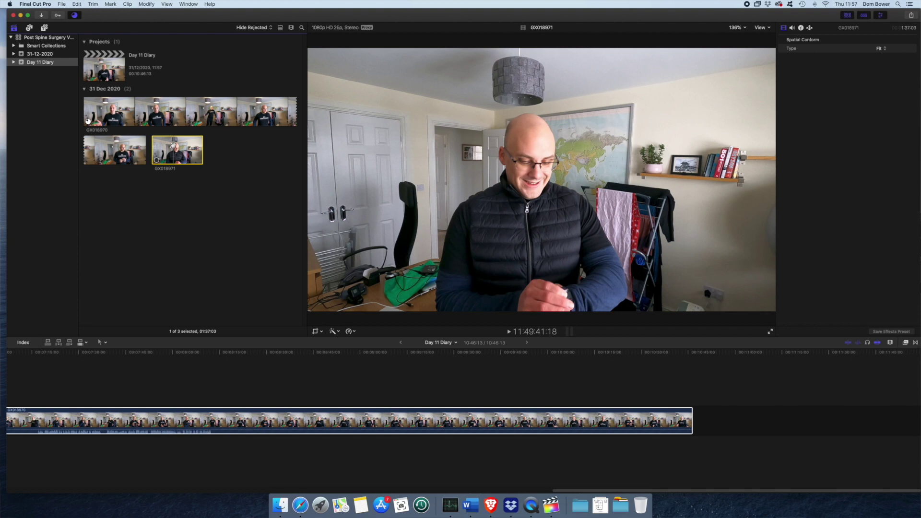
{"action": "key", "text": "e"}
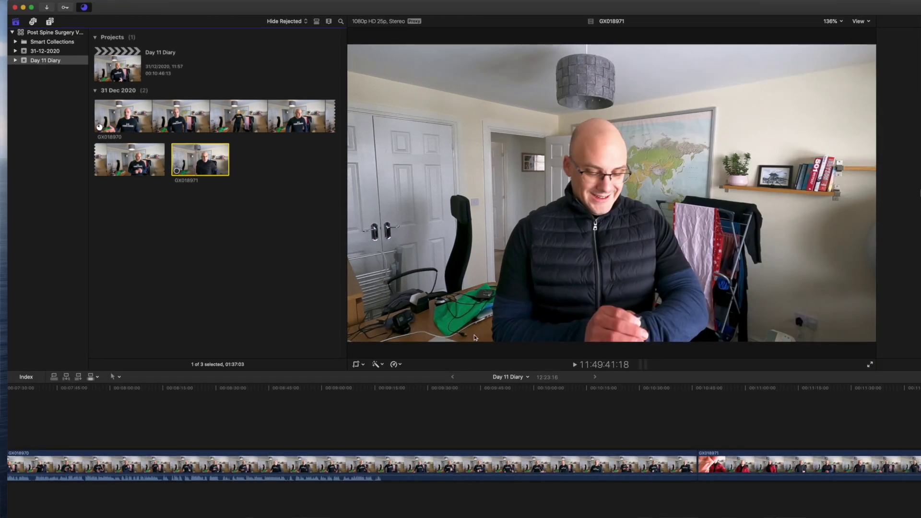
{"action": "left_click", "coordinate": [571, 406]}
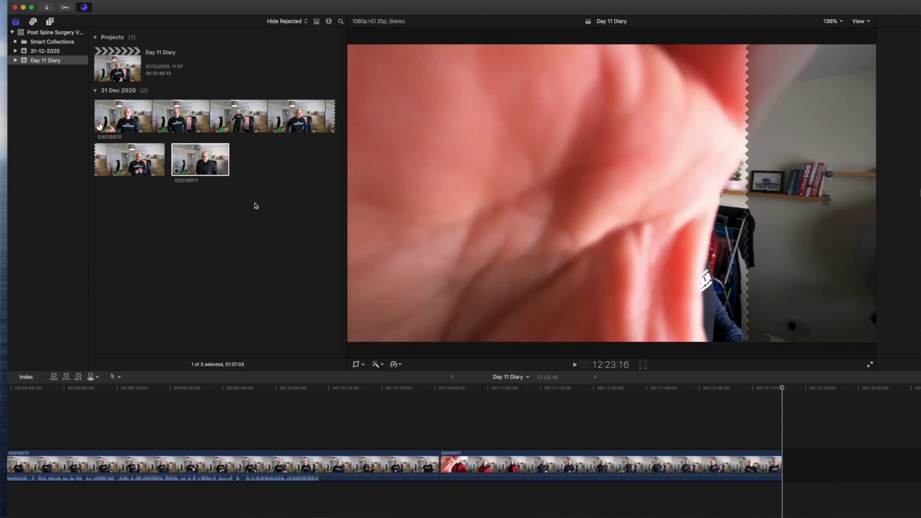
{"action": "left_click", "coordinate": [250, 175]}
{"action": "left_click", "coordinate": [138, 124]}
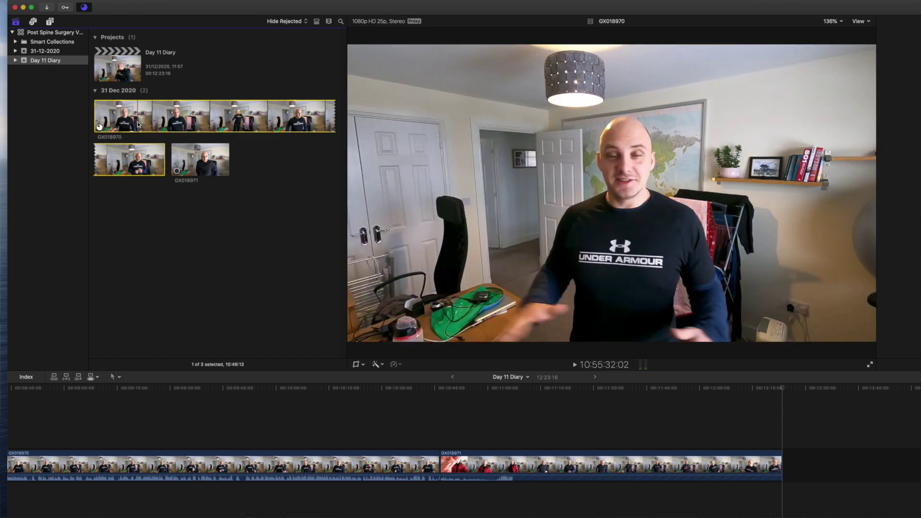
Delete GX018971's 16:03 red-jacket opening, shortening the project to 12:07:13.
{"action": "key", "text": "super+equal"}
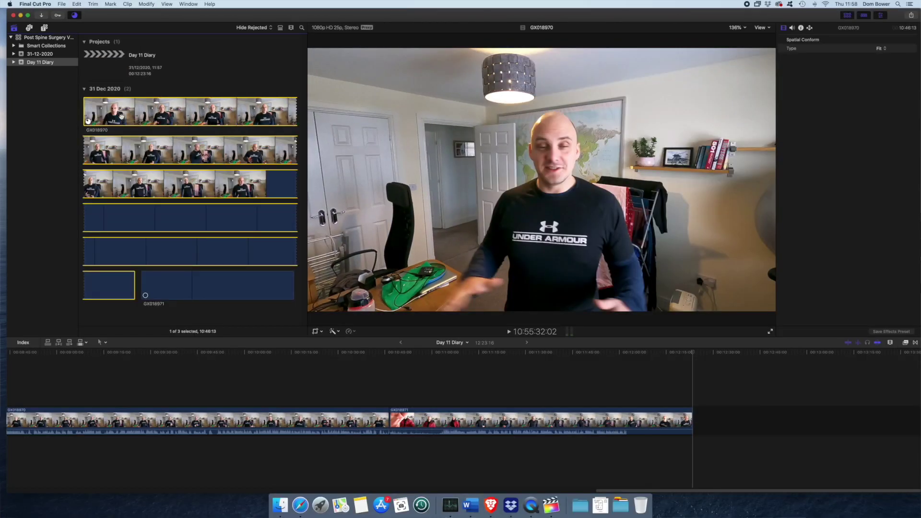
{"action": "scroll", "coordinate": [122, 117], "scroll_direction": "down", "scroll_amount": 2}
{"action": "scroll", "coordinate": [121, 116], "scroll_direction": "up", "scroll_amount": 2}
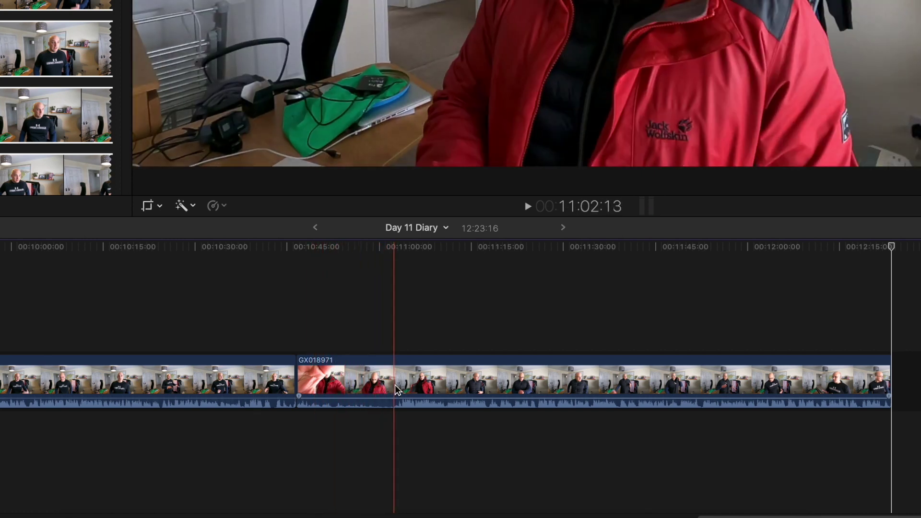
{"action": "key", "text": "space"}
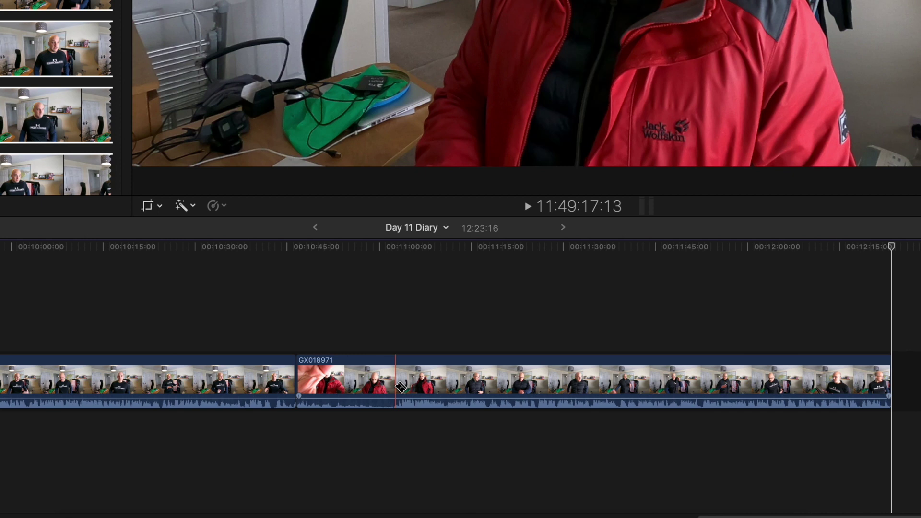
{"action": "left_click", "coordinate": [375, 386]}
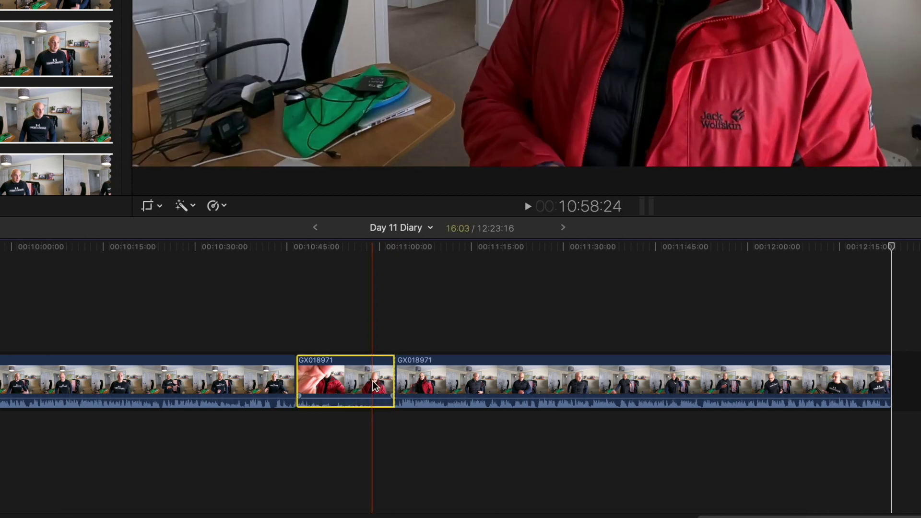
{"action": "key", "text": "Delete"}
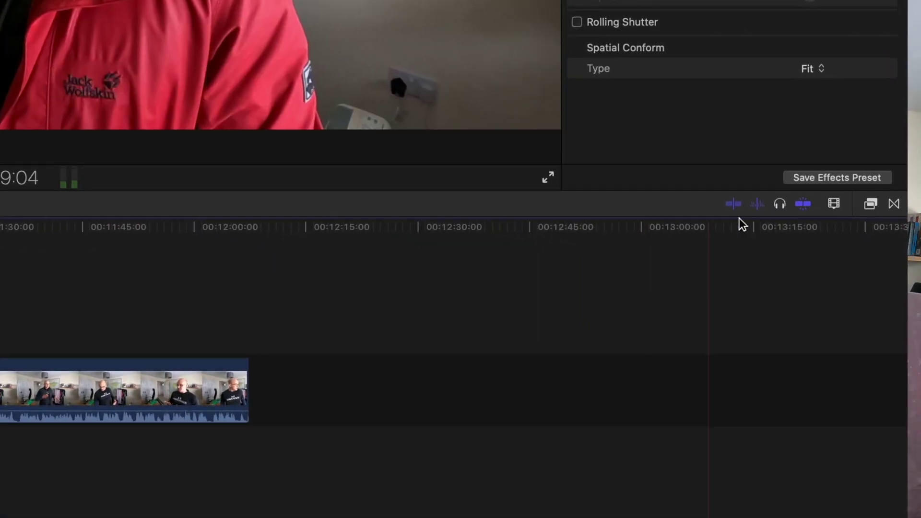
Increase the timeline clip height in Clip Appearance for bigger filmstrip thumbnails.
{"action": "left_click", "coordinate": [796, 150]}
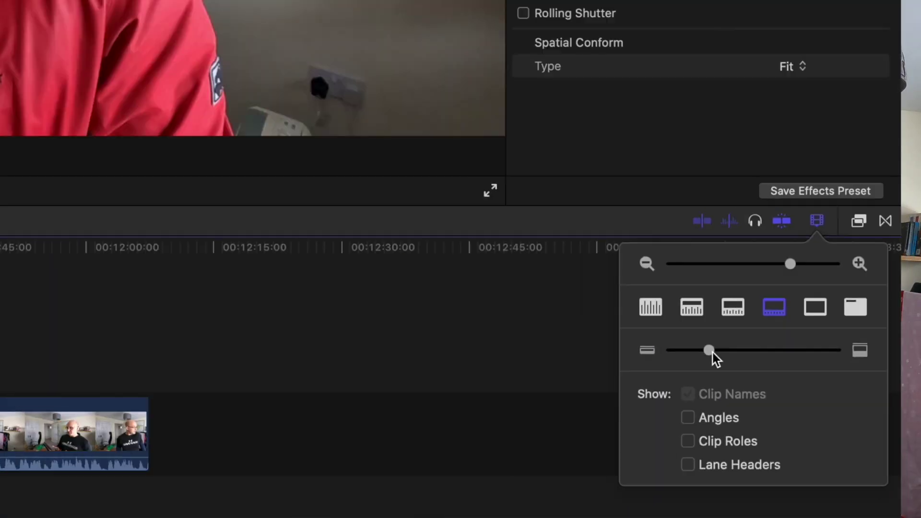
{"action": "left_click_drag", "start_coordinate": [713, 353], "coordinate": [745, 354]}
{"action": "left_click_drag", "start_coordinate": [834, 400], "coordinate": [836, 397]}
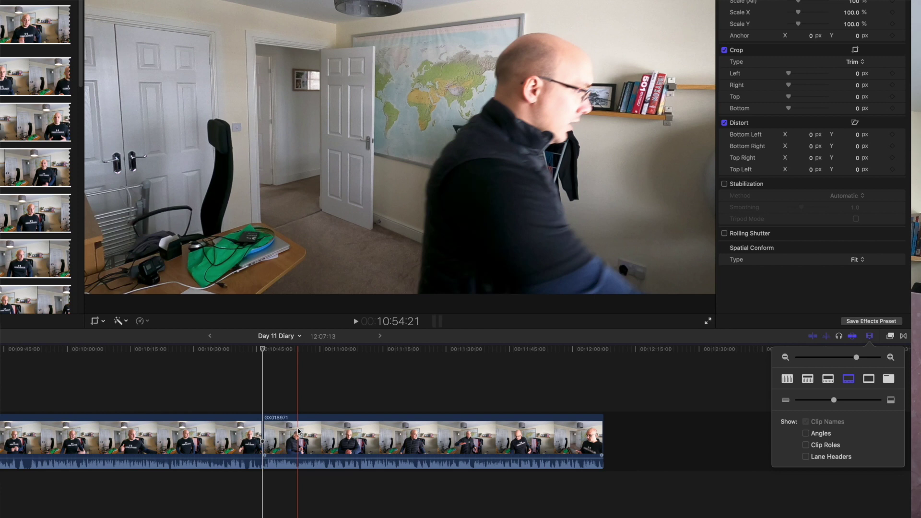
{"action": "scroll", "coordinate": [288, 432], "scroll_direction": "left", "scroll_amount": 20}
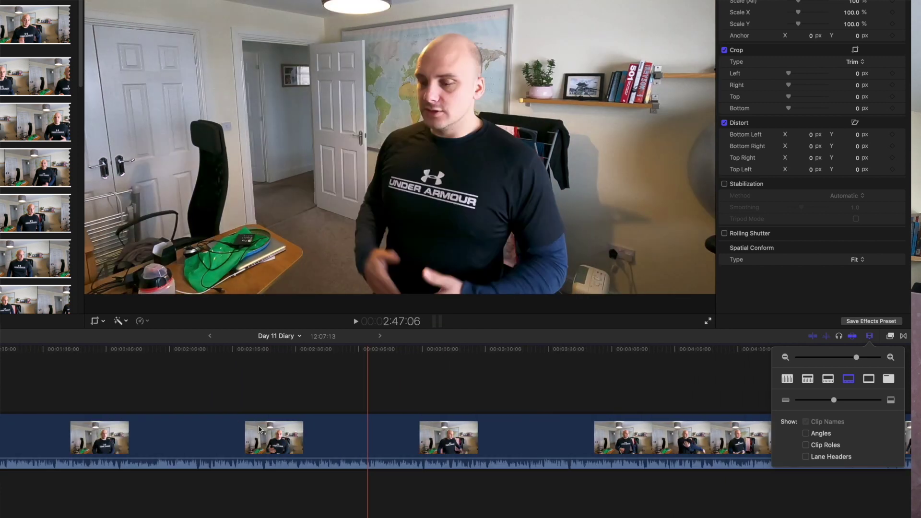
{"action": "scroll", "coordinate": [259, 429], "scroll_direction": "left", "scroll_amount": 3}
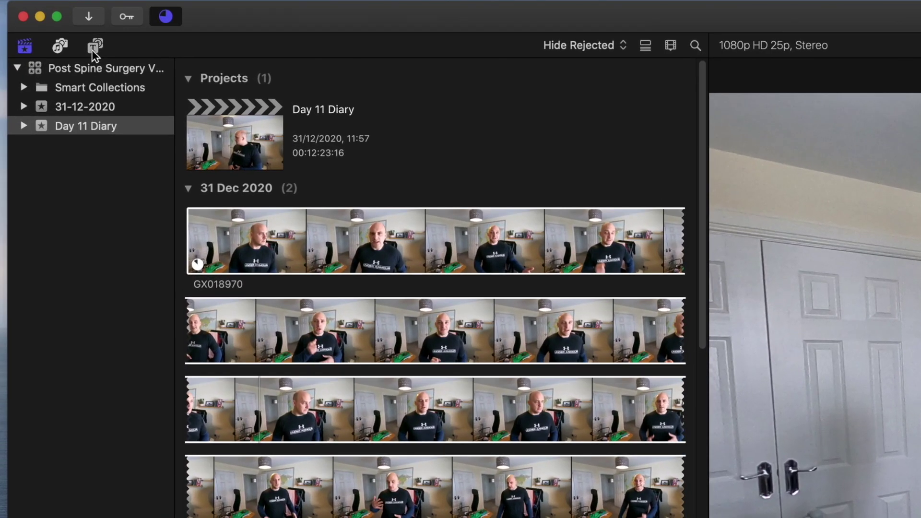
Place a Basic Title at the very start of the Day 11 Diary timeline.
{"action": "left_click", "coordinate": [95, 47]}
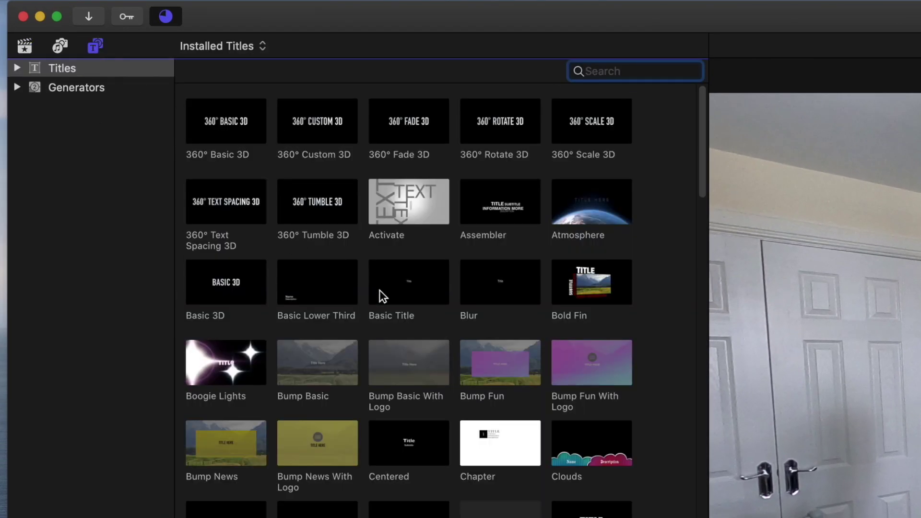
{"action": "left_click_drag", "start_coordinate": [389, 282], "coordinate": [15, 465]}
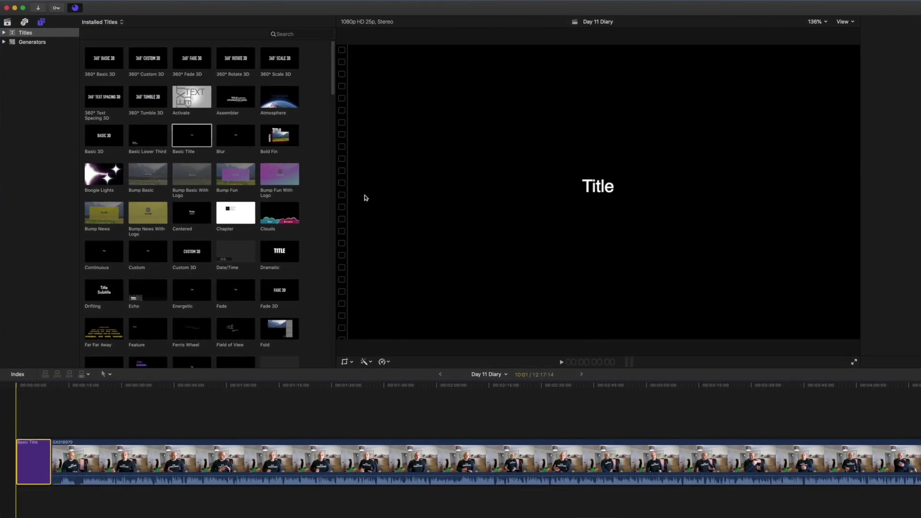
{"action": "key", "text": "super+4"}
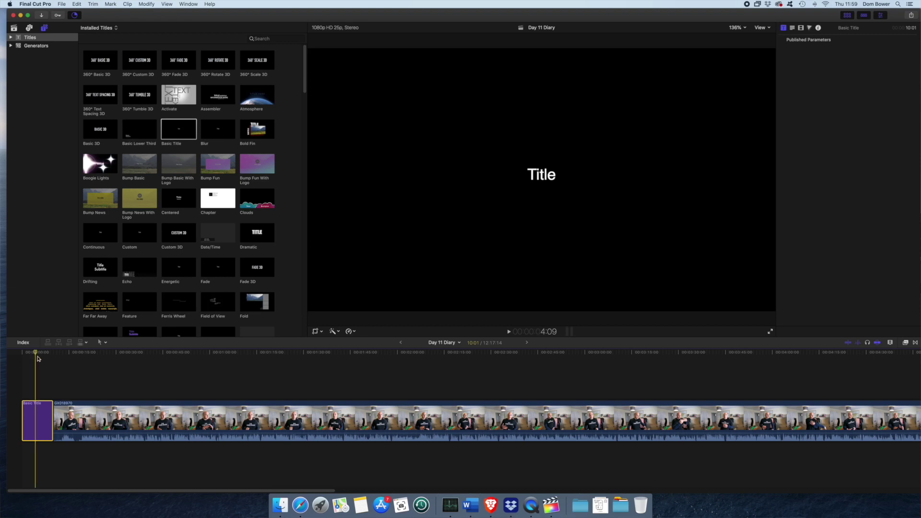
Edit the title to read 'Day 11 / Post Surgery / Diary' in bold Helvetica Neue.
{"action": "double_click", "coordinate": [537, 177]}
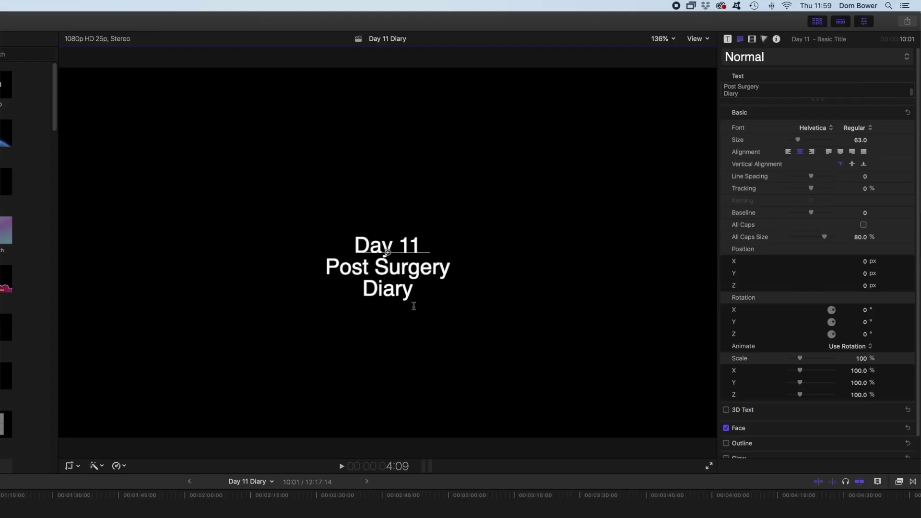
{"action": "double_click", "coordinate": [557, 208]}
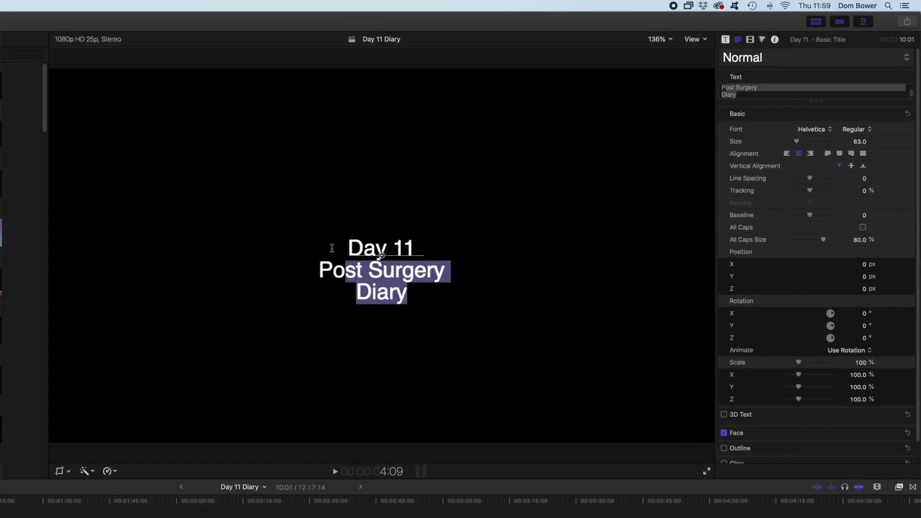
{"action": "left_click", "coordinate": [816, 133]}
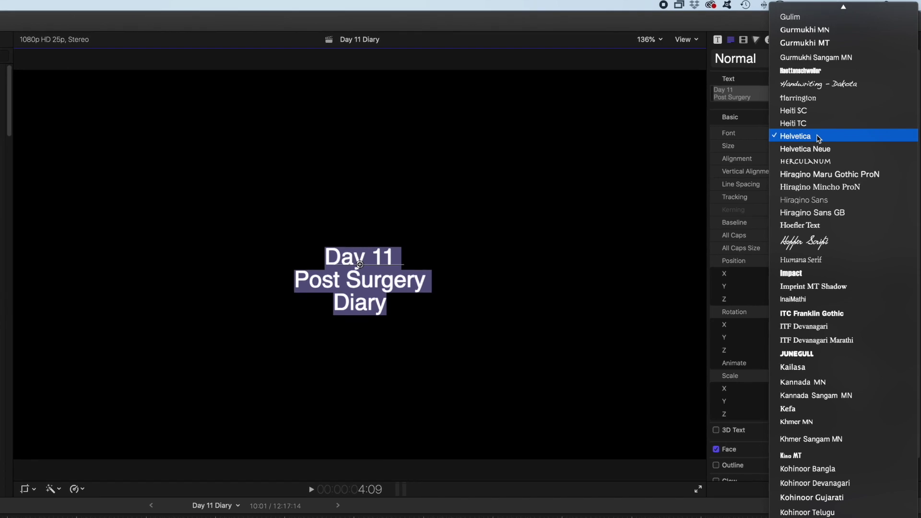
{"action": "left_click", "coordinate": [817, 149]}
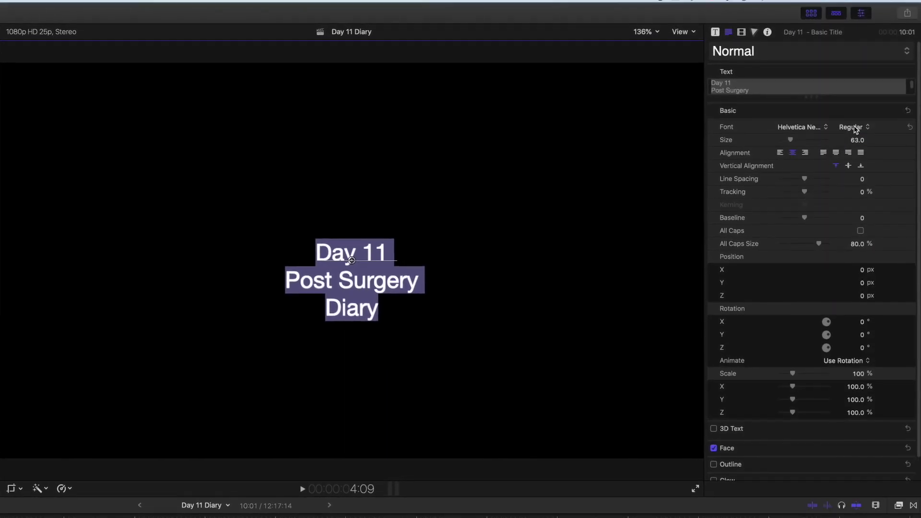
{"action": "left_click", "coordinate": [854, 130]}
{"action": "left_click", "coordinate": [859, 206]}
{"action": "left_click", "coordinate": [850, 234]}
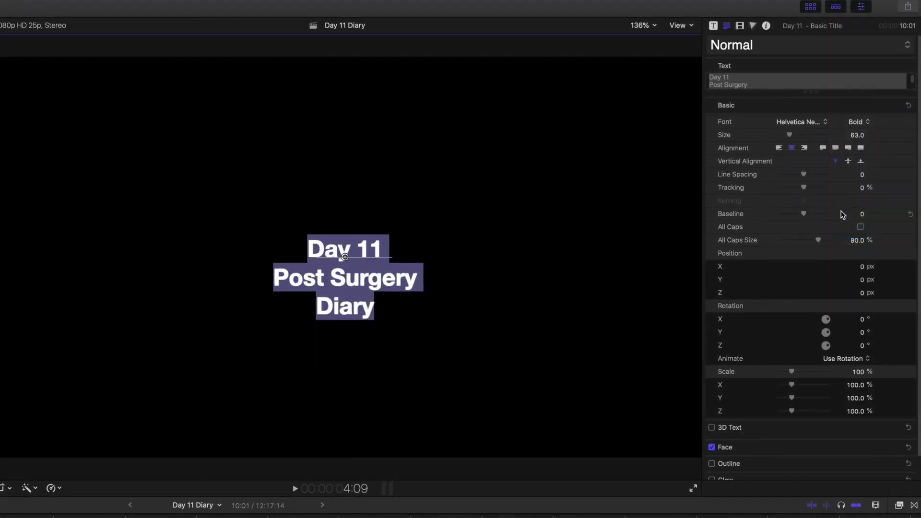
Reduce the title's letter tracking to 17.65%.
{"action": "scroll", "coordinate": [815, 310], "scroll_direction": "down", "scroll_amount": 2}
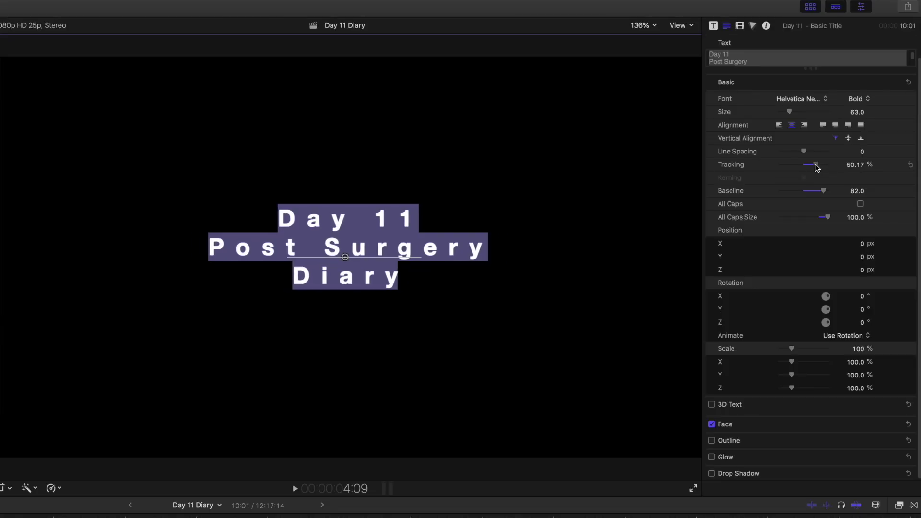
{"action": "left_click_drag", "start_coordinate": [815, 165], "coordinate": [814, 167]}
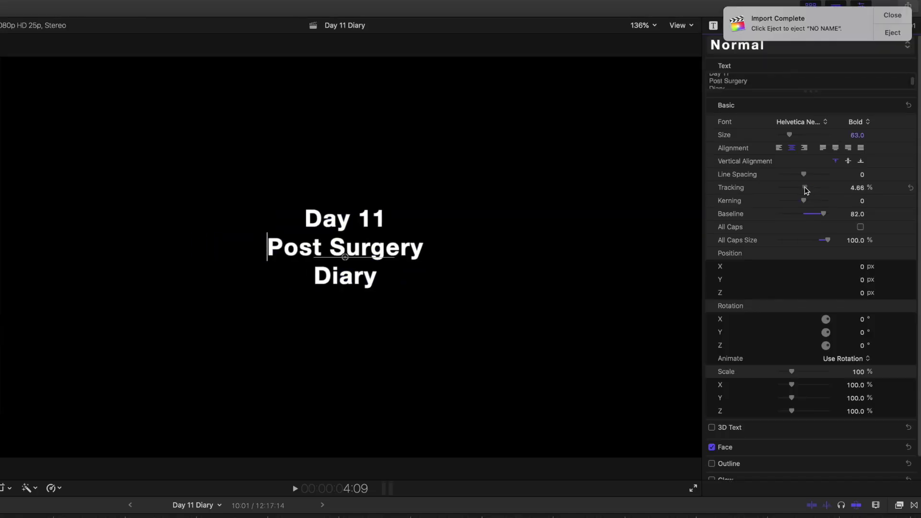
{"action": "left_click_drag", "start_coordinate": [805, 187], "coordinate": [808, 186]}
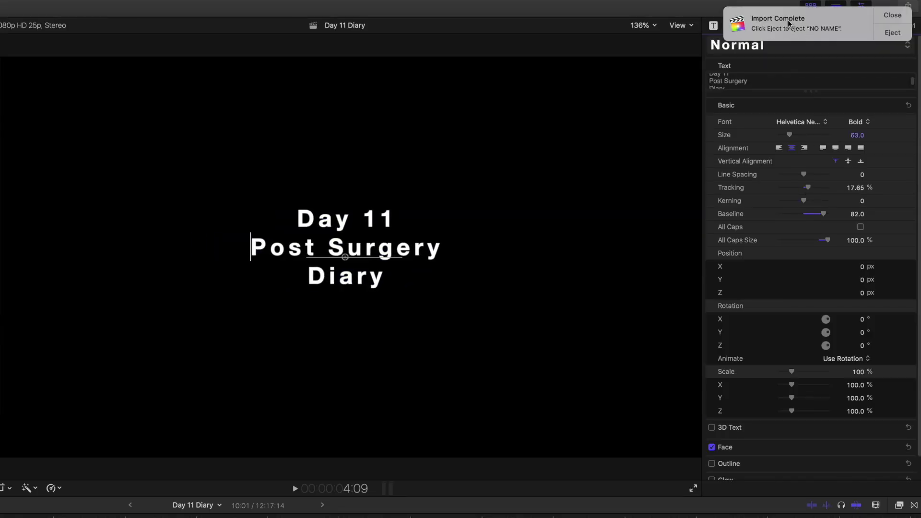
Give the title's white letters a red outline and trim the title clip's end shorter.
{"action": "left_click", "coordinate": [893, 16]}
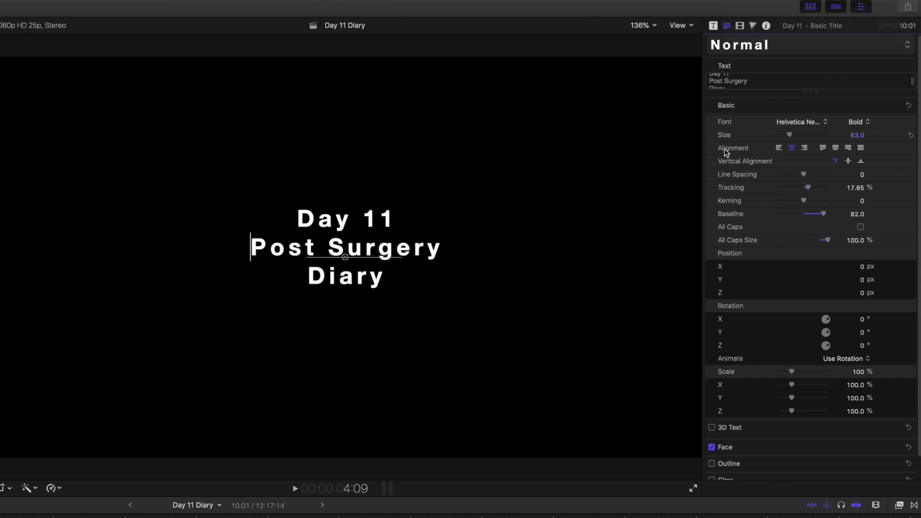
{"action": "scroll", "coordinate": [821, 261], "scroll_direction": "down", "scroll_amount": 2}
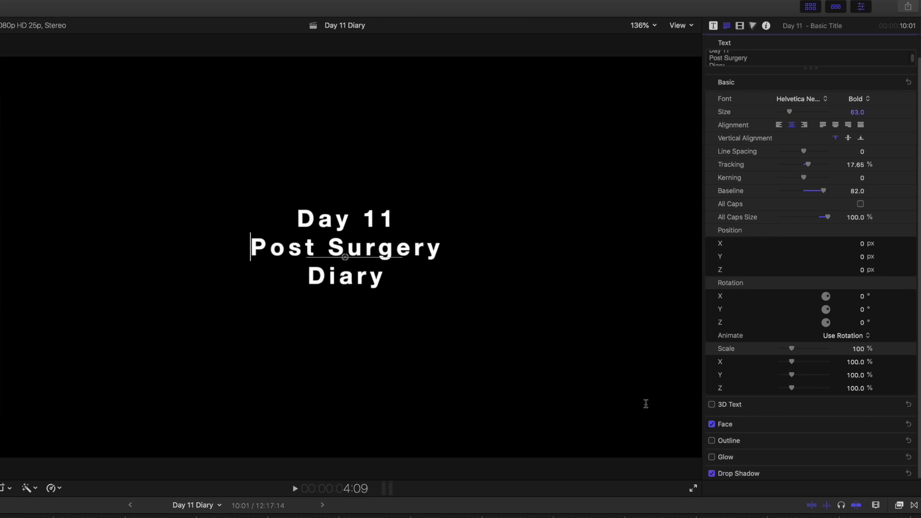
{"action": "left_click", "coordinate": [712, 441]}
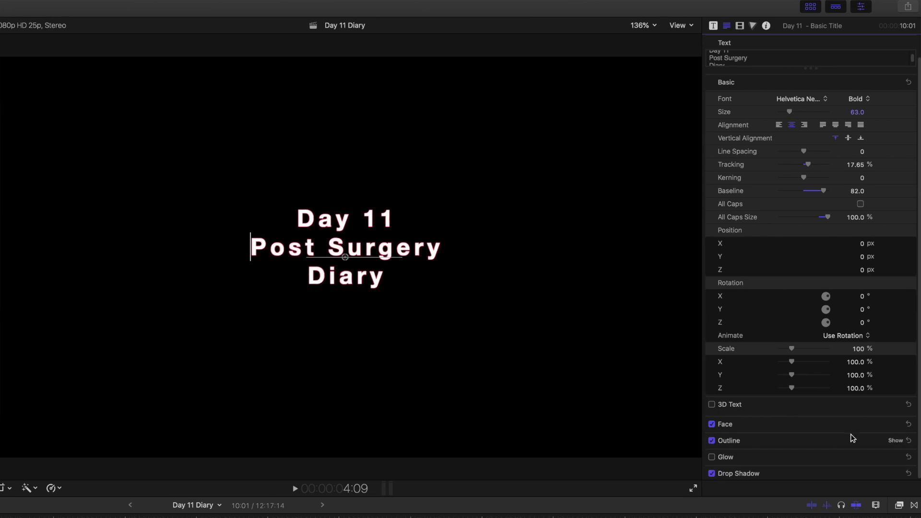
{"action": "left_click", "coordinate": [895, 440]}
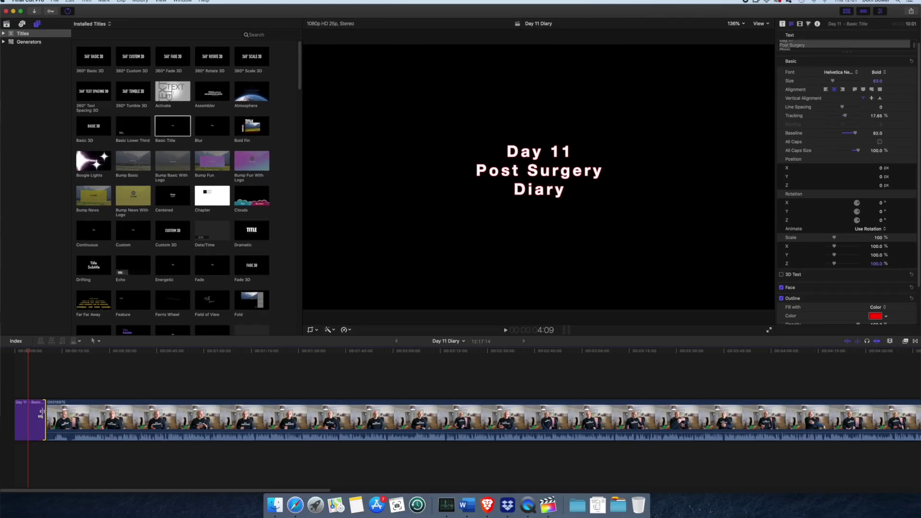
{"action": "left_click_drag", "start_coordinate": [46, 412], "coordinate": [20, 410]}
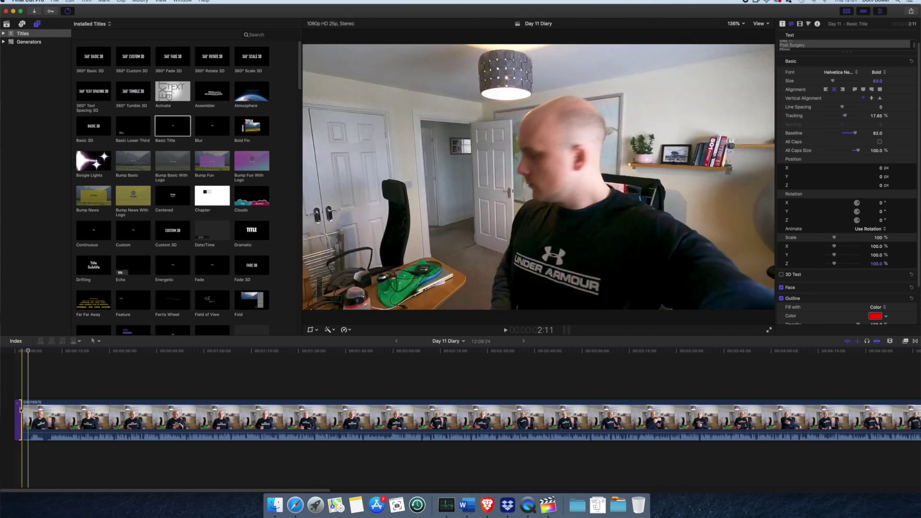
Trim the title clip to about two seconds and add default transitions at both ends.
{"action": "key", "text": "super+equal"}
{"action": "key", "text": "super+equal"}
{"action": "key", "text": "super+equal"}
{"action": "key", "text": "super+equal"}
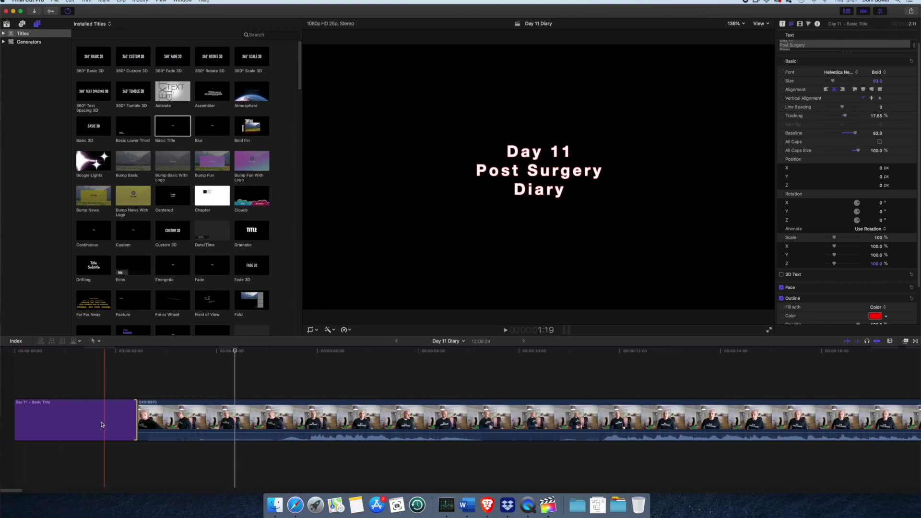
{"action": "left_click_drag", "start_coordinate": [137, 413], "coordinate": [141, 436]}
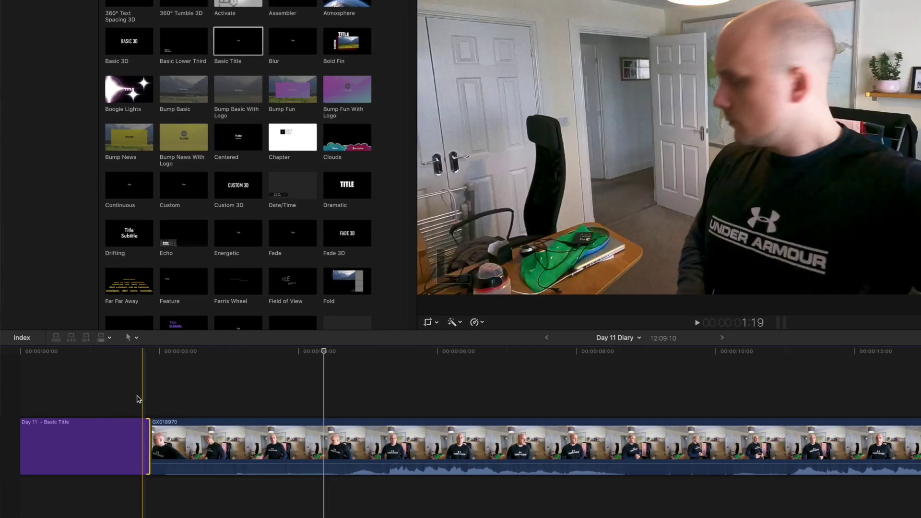
{"action": "left_click", "coordinate": [122, 431]}
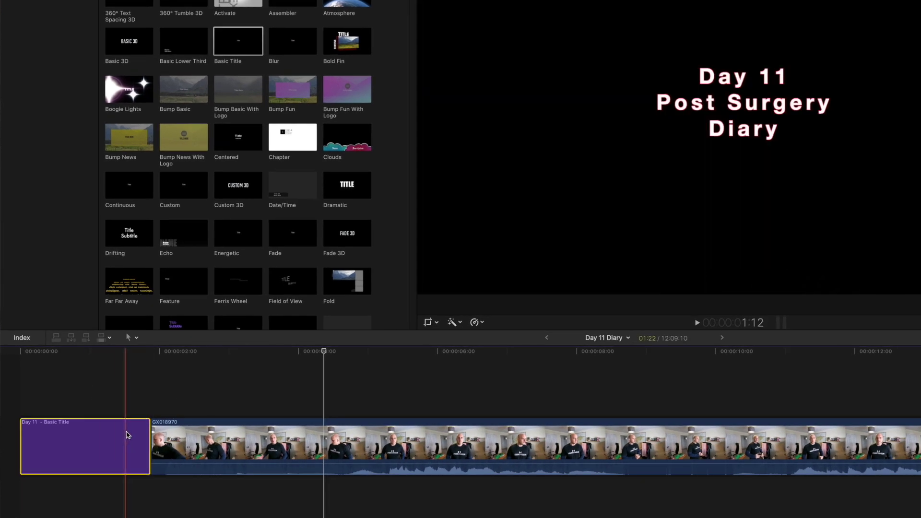
{"action": "key", "text": "super+t"}
{"action": "left_click", "coordinate": [689, 91]}
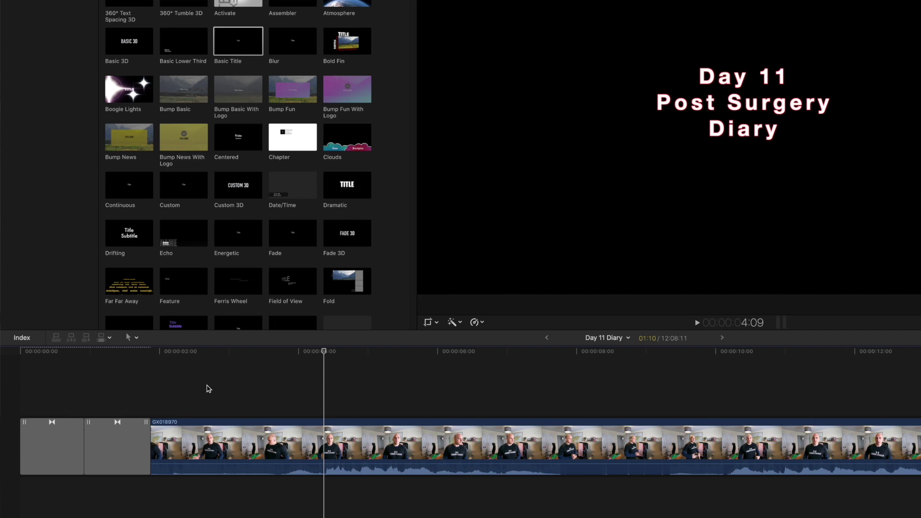
Play the sequence to check the title leading into GX018970.
{"action": "key", "text": "space"}
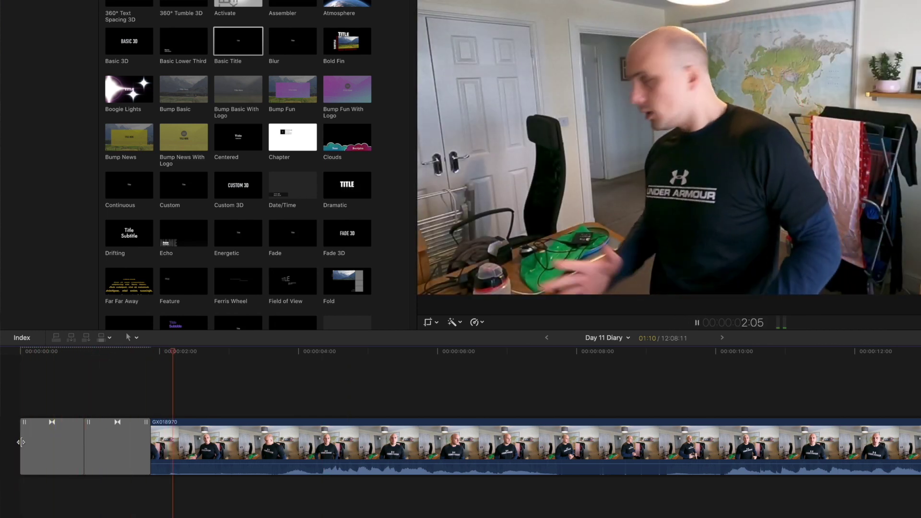
{"action": "key", "text": "space"}
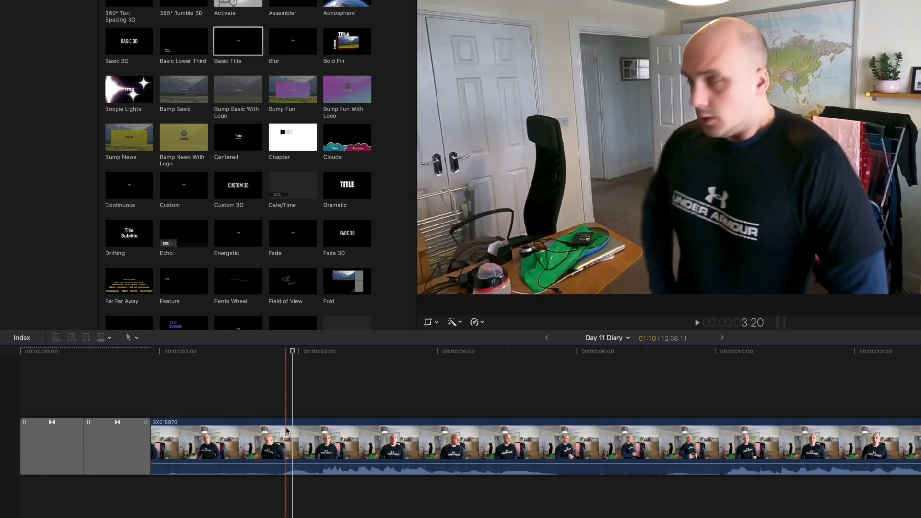
{"action": "key", "text": "space"}
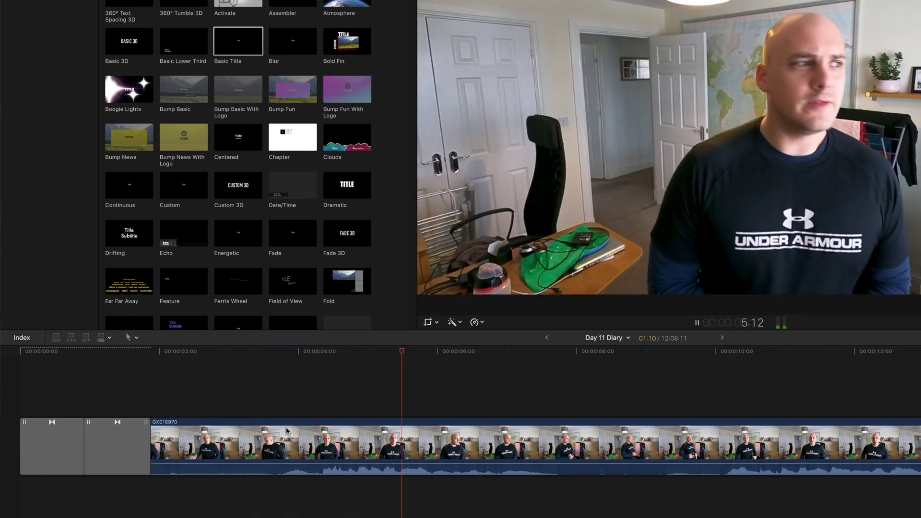
{"action": "key", "text": "space"}
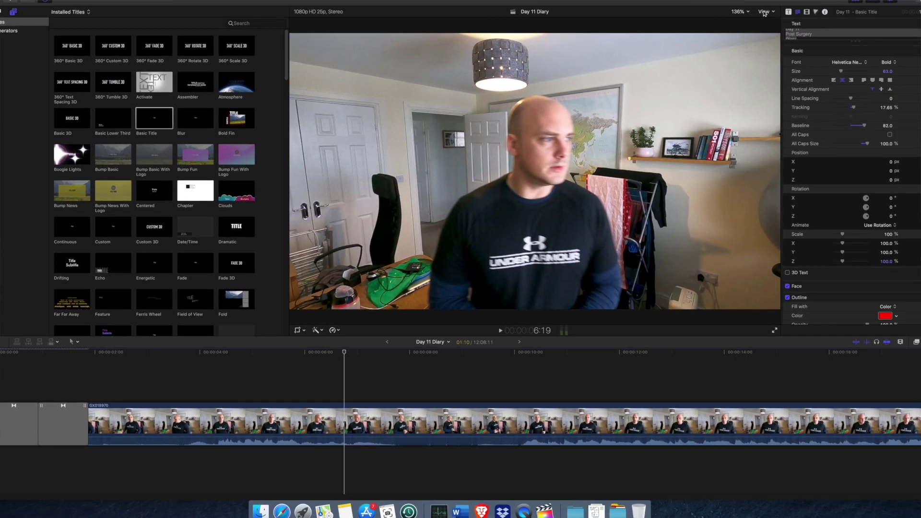
Check the viewer's View menu options, then play back the edited sequence from the skimmed point.
{"action": "left_click", "coordinate": [764, 12]}
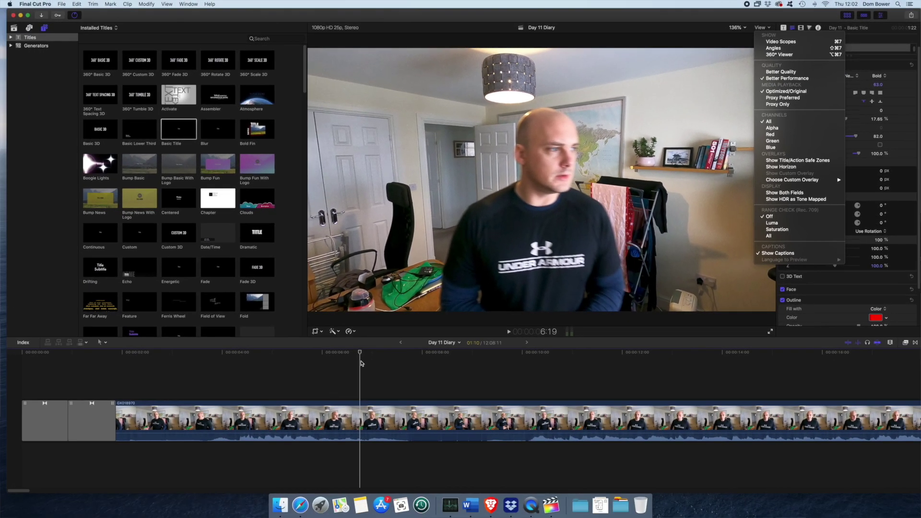
{"action": "left_click", "coordinate": [362, 364]}
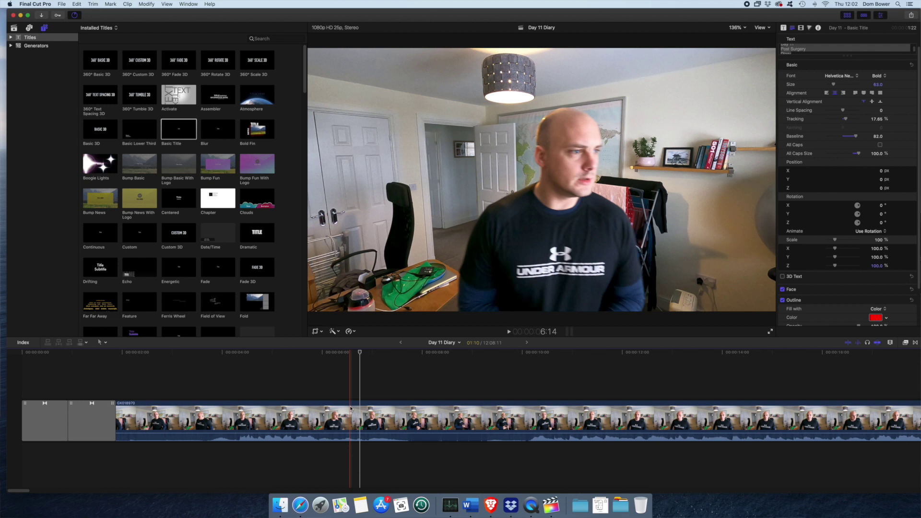
{"action": "key", "text": "space"}
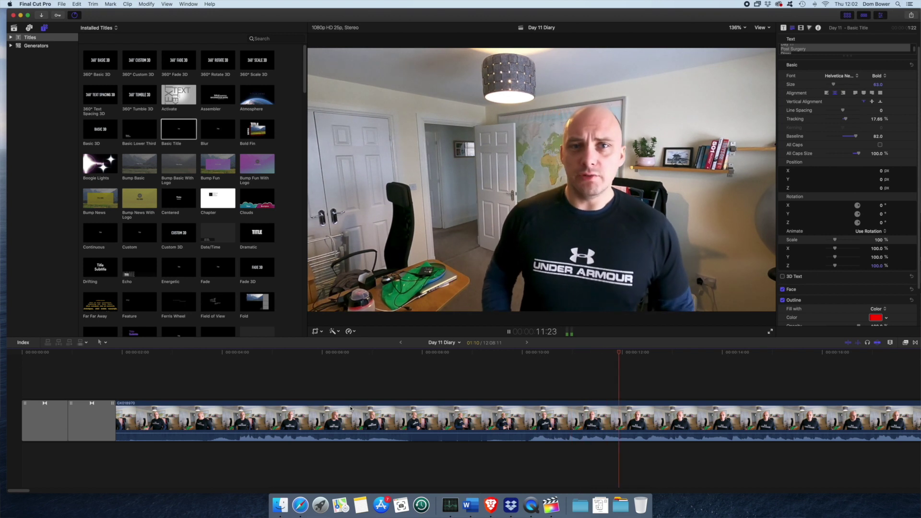
{"action": "key", "text": "space"}
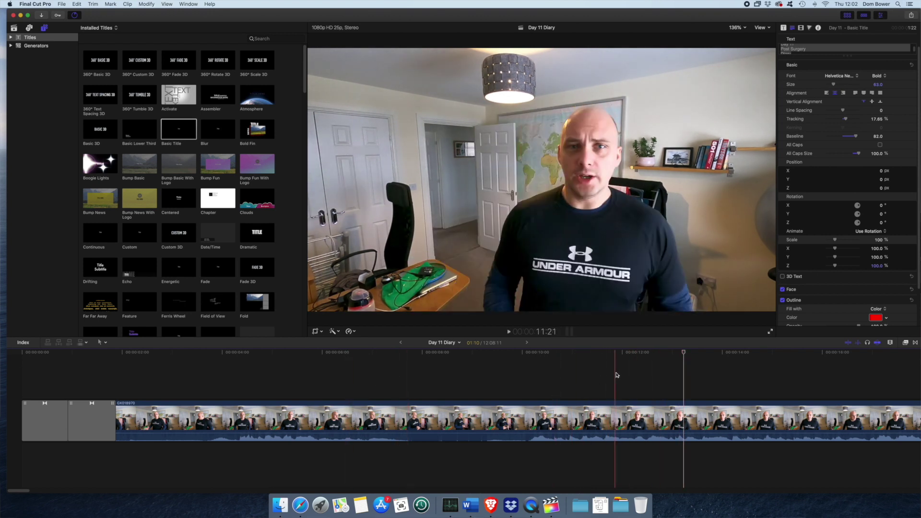
Show Background Tasks with Transcoding and Analysis expanded for GX018970 and GX018971.
{"action": "left_click", "coordinate": [75, 15]}
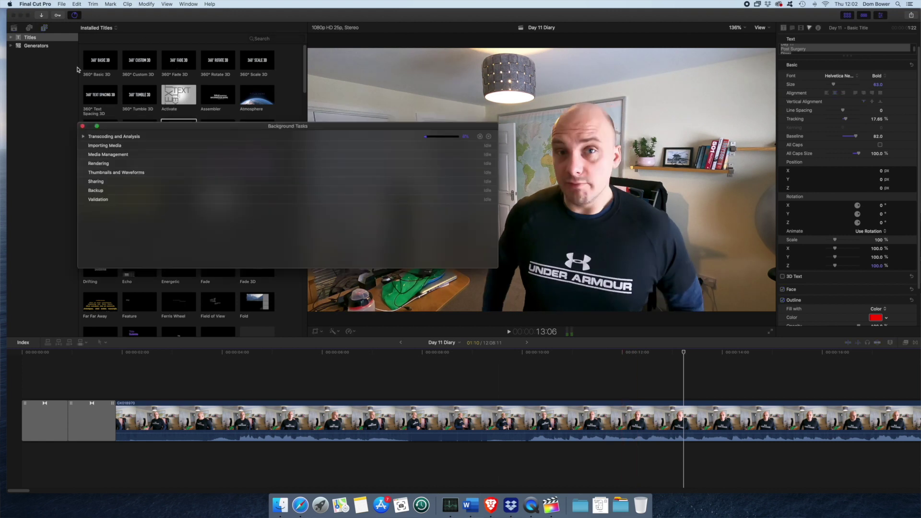
{"action": "left_click", "coordinate": [84, 137]}
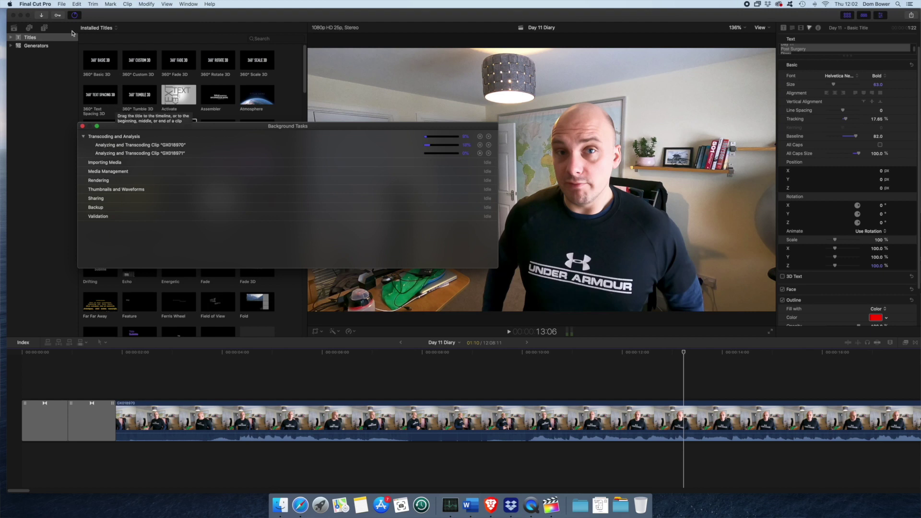
{"action": "left_click", "coordinate": [42, 4]}
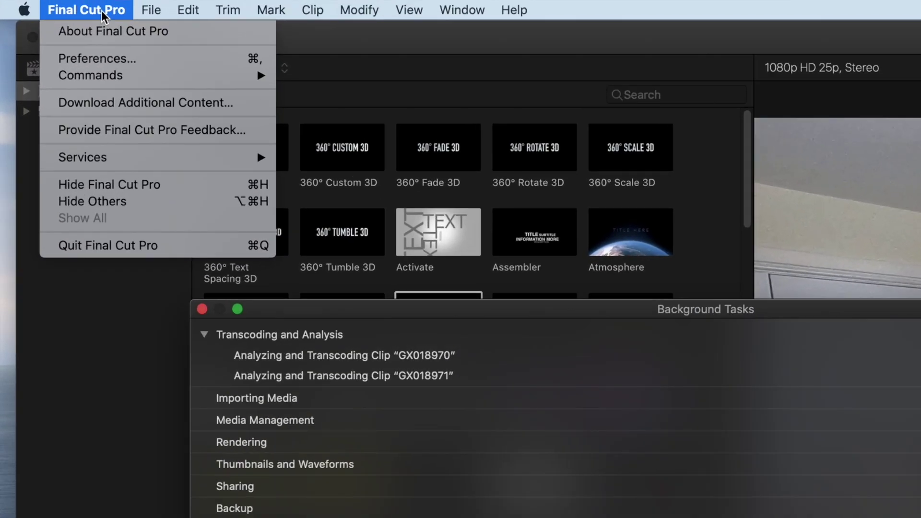
Turn off Background render in Playback preferences, with the start delay at 5.3 seconds.
{"action": "left_click", "coordinate": [82, 62]}
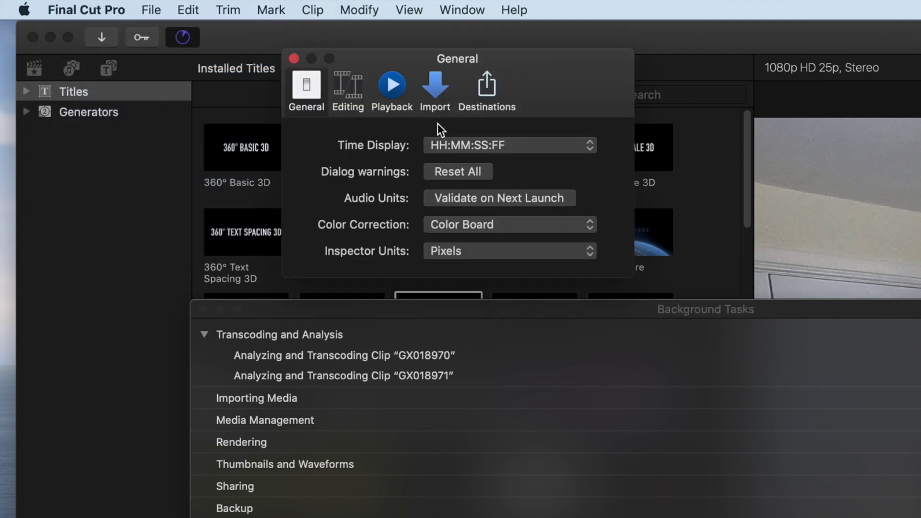
{"action": "left_click", "coordinate": [434, 86]}
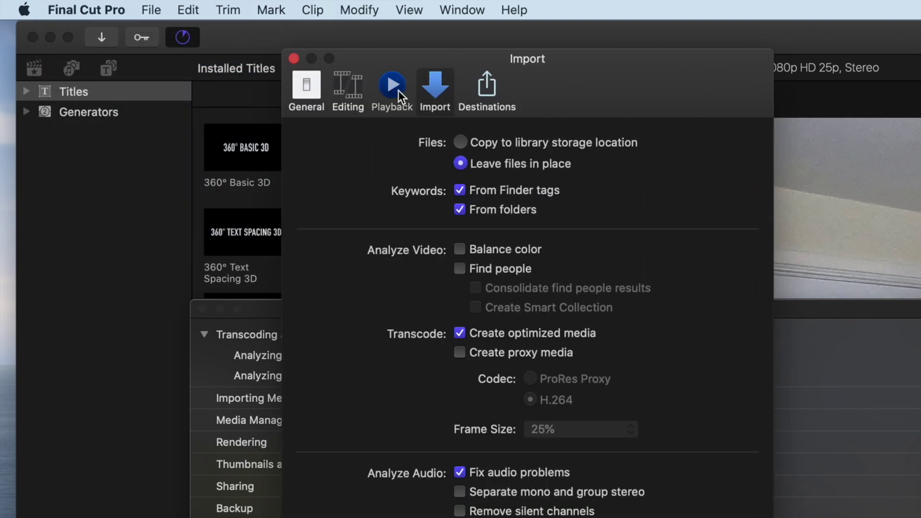
{"action": "left_click", "coordinate": [398, 93]}
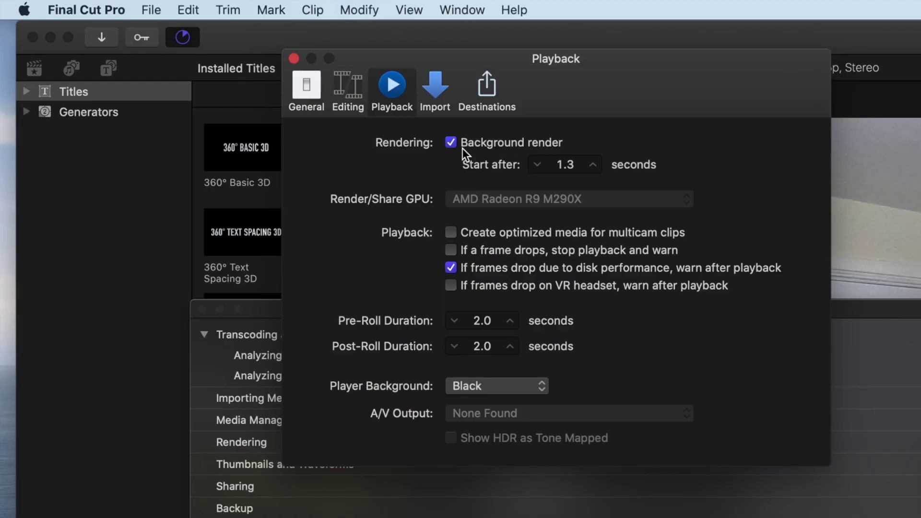
{"action": "left_click", "coordinate": [538, 165]}
{"action": "left_click", "coordinate": [594, 165]}
{"action": "left_click", "coordinate": [450, 143]}
{"action": "left_click", "coordinate": [294, 58]}
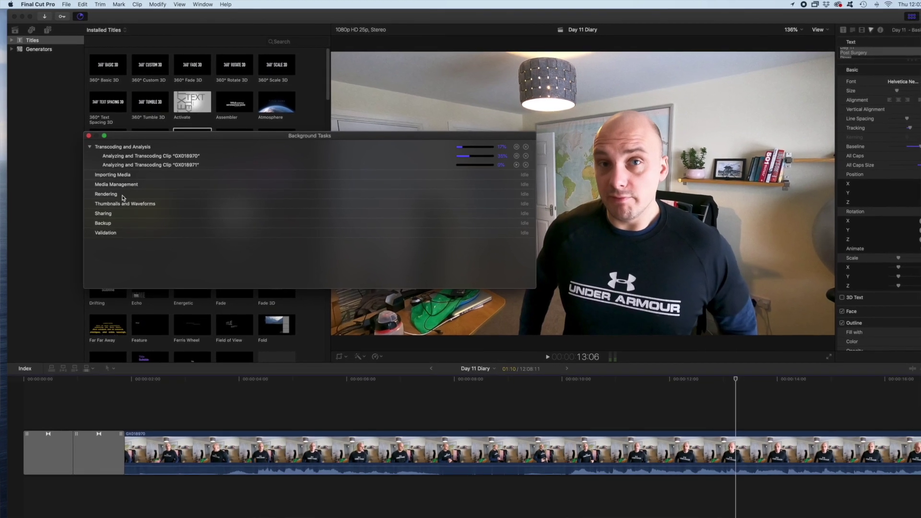
Render the selected Day 11 Diary clips with Modify > Render Selection.
{"action": "left_click", "coordinate": [339, 449]}
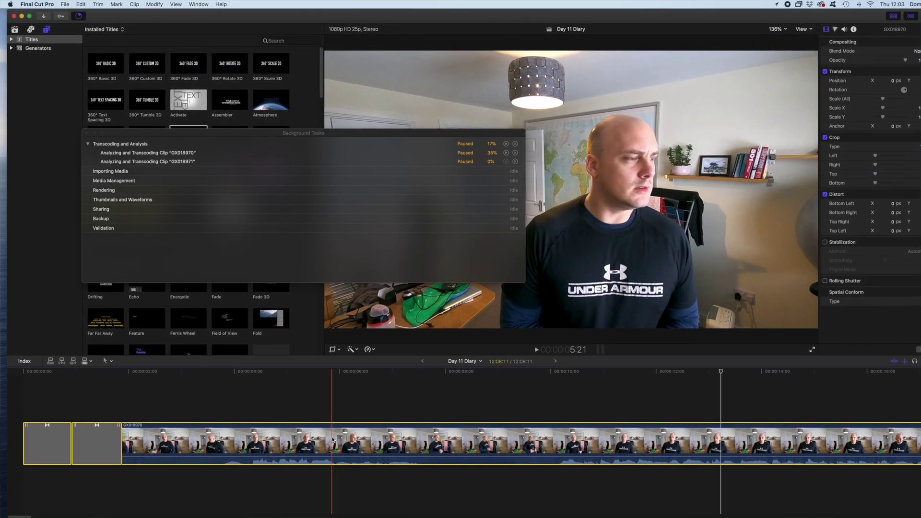
{"action": "left_click", "coordinate": [155, 5]}
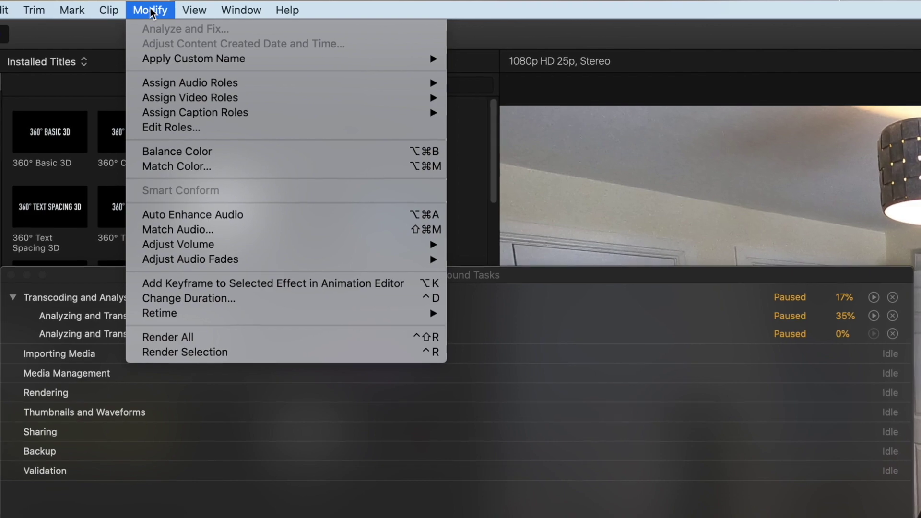
{"action": "left_click", "coordinate": [165, 353]}
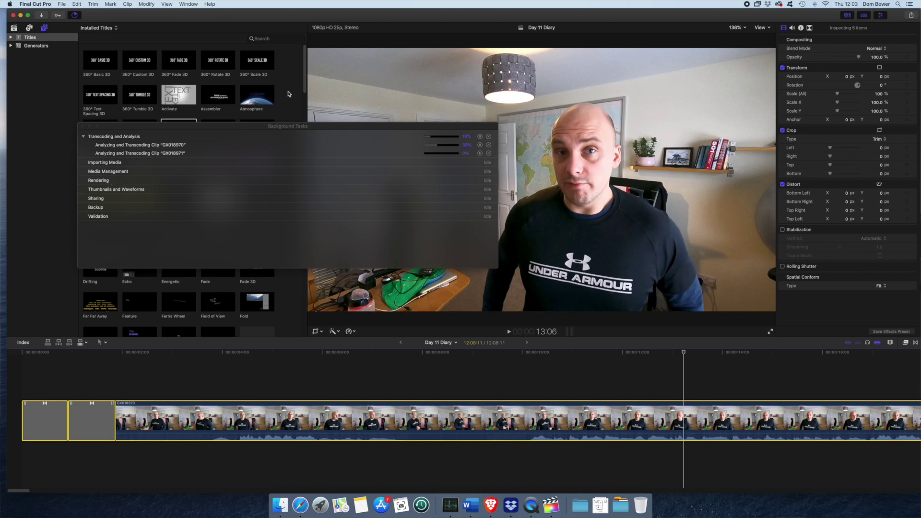
Close the Background Tasks window and scroll the timeline right.
{"action": "left_click", "coordinate": [118, 129]}
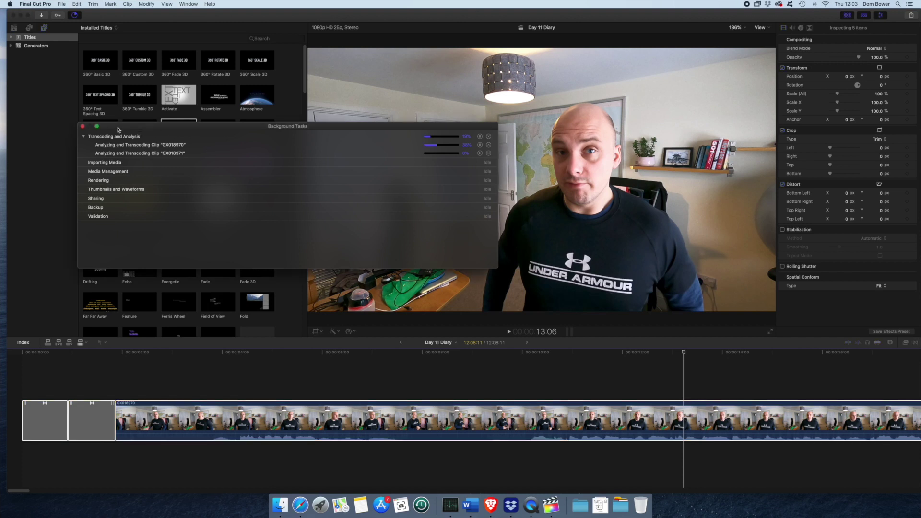
{"action": "left_click", "coordinate": [82, 126]}
{"action": "scroll", "coordinate": [309, 372], "scroll_direction": "right", "scroll_amount": 15}
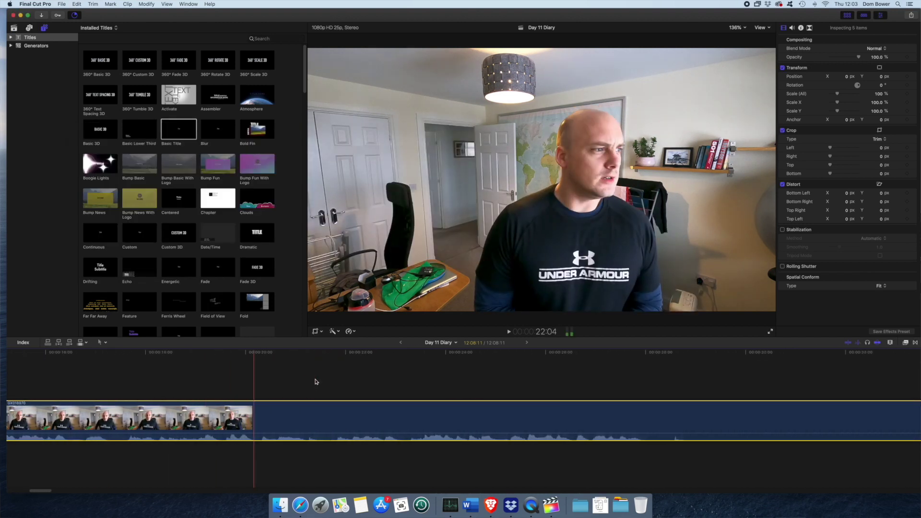
{"action": "scroll", "coordinate": [319, 381], "scroll_direction": "right", "scroll_amount": 20}
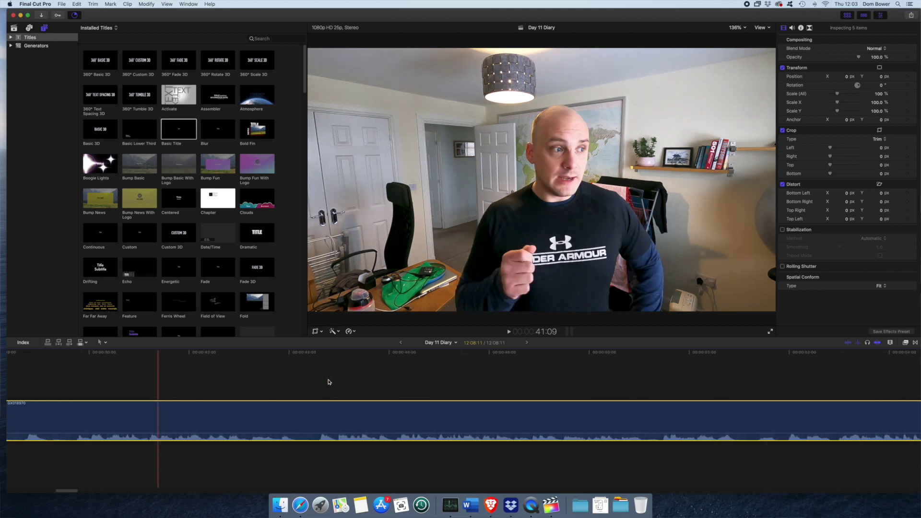
Start a File > Share > Master File export with the format kept as Computer.
{"action": "left_click", "coordinate": [62, 4]}
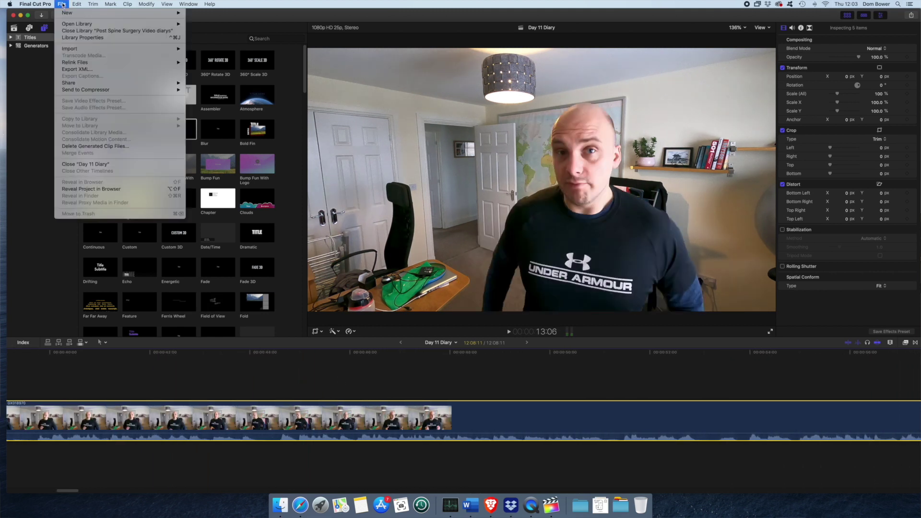
{"action": "mouse_move", "coordinate": [173, 83]}
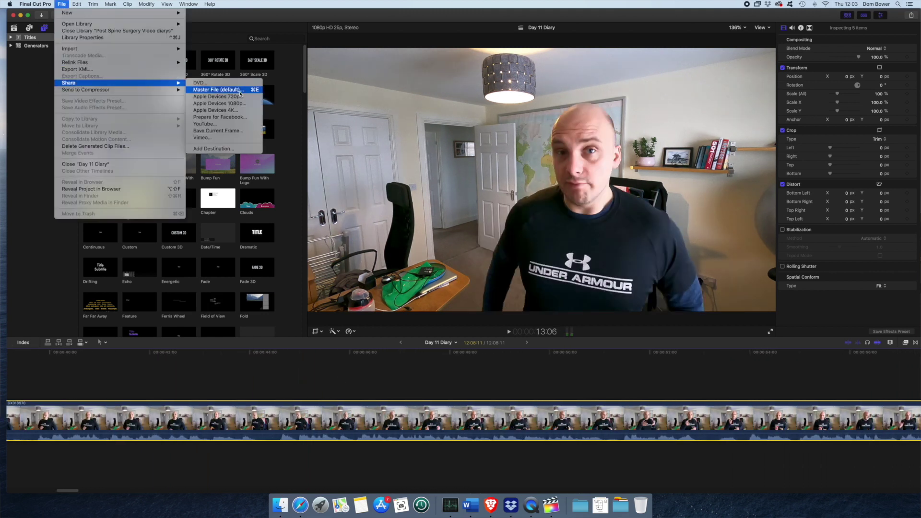
{"action": "left_click", "coordinate": [222, 89]}
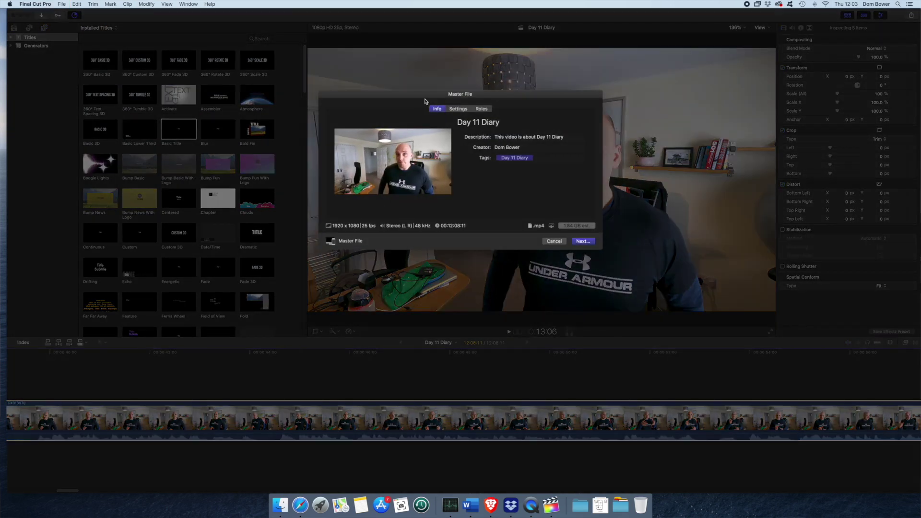
{"action": "left_click", "coordinate": [458, 108]}
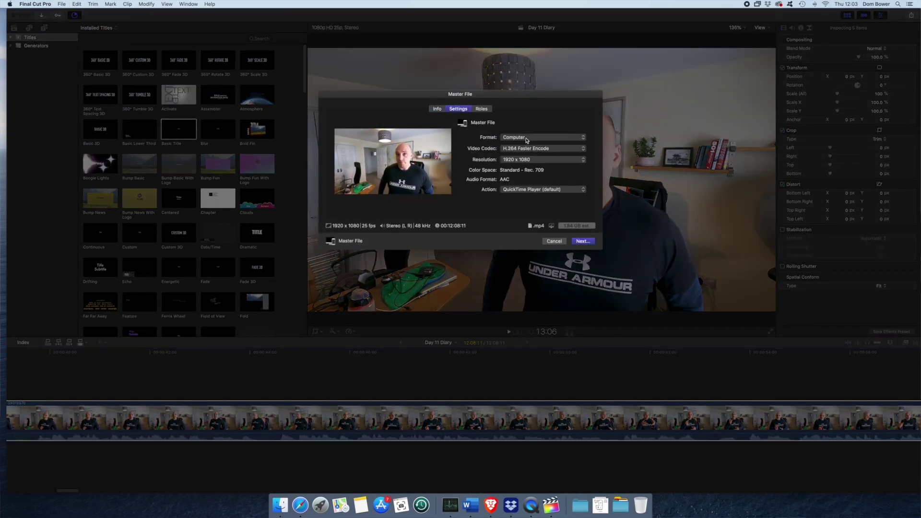
{"action": "left_click", "coordinate": [527, 140]}
{"action": "left_click", "coordinate": [527, 139]}
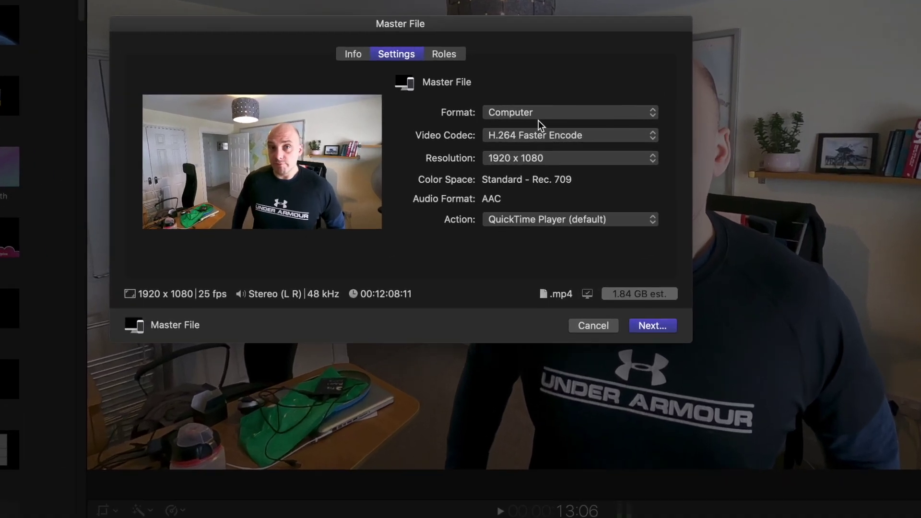
Set the video codec to H.264 Faster Encode at 1920 x 1080.
{"action": "left_click", "coordinate": [536, 135]}
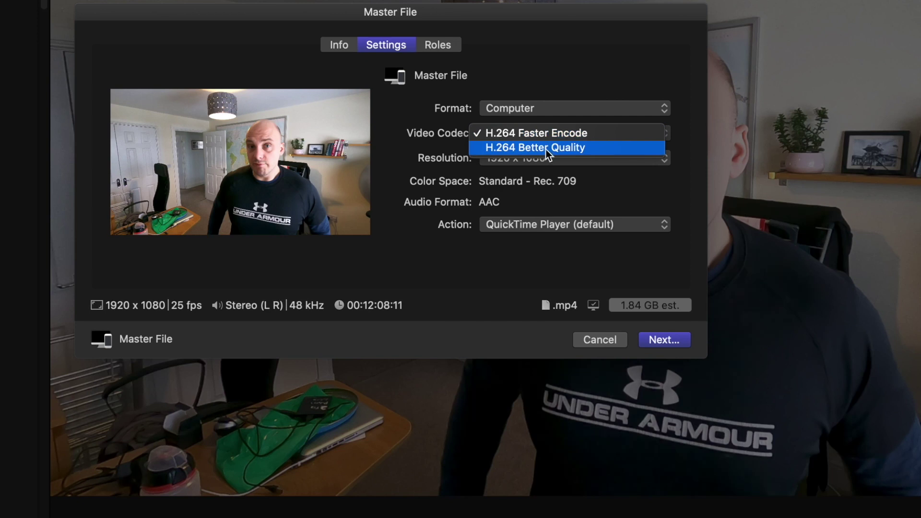
{"action": "left_click", "coordinate": [547, 148]}
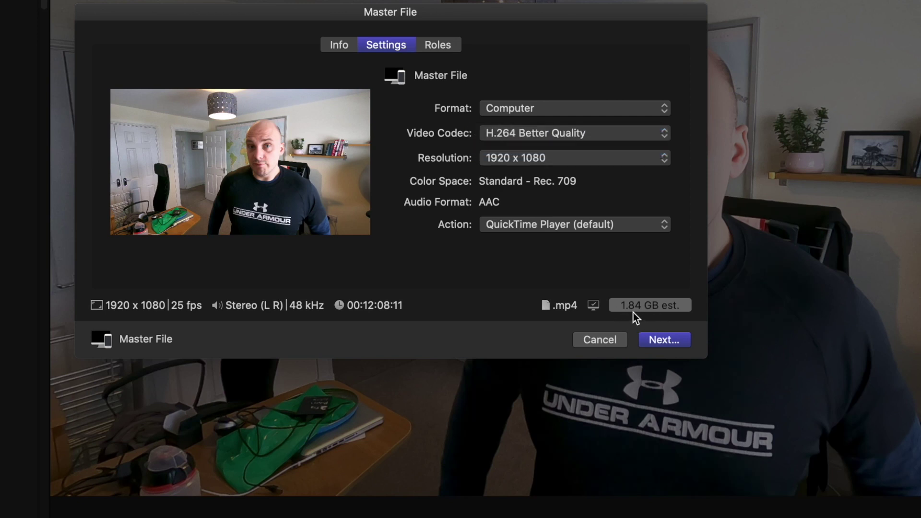
{"action": "left_click", "coordinate": [546, 125]}
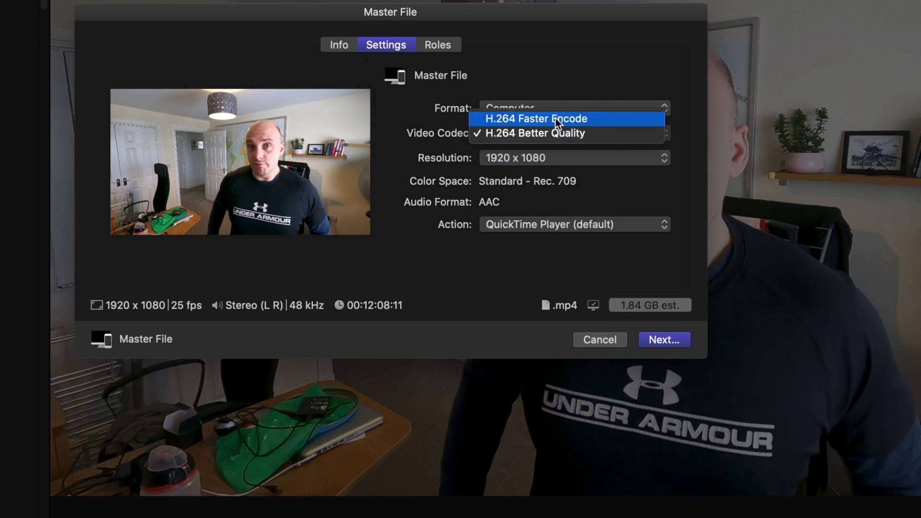
{"action": "left_click", "coordinate": [555, 118]}
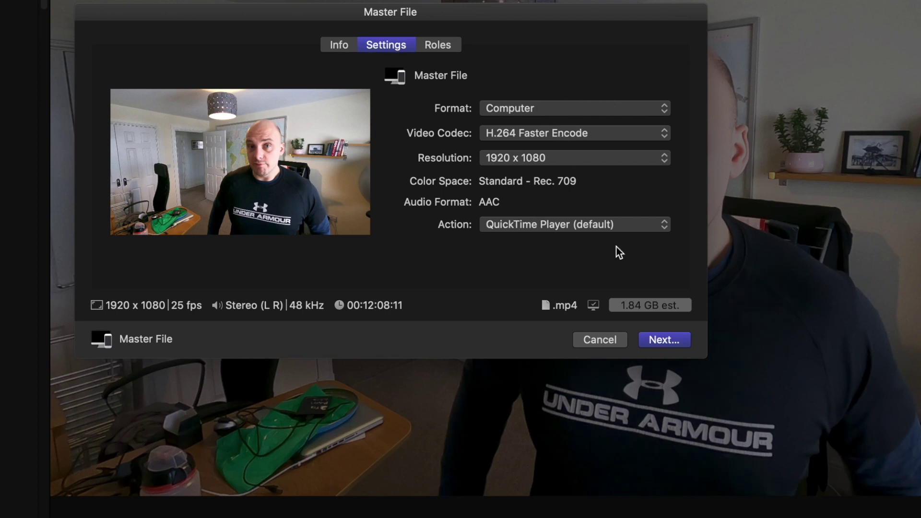
{"action": "left_click", "coordinate": [340, 46]}
{"action": "left_click", "coordinate": [372, 45]}
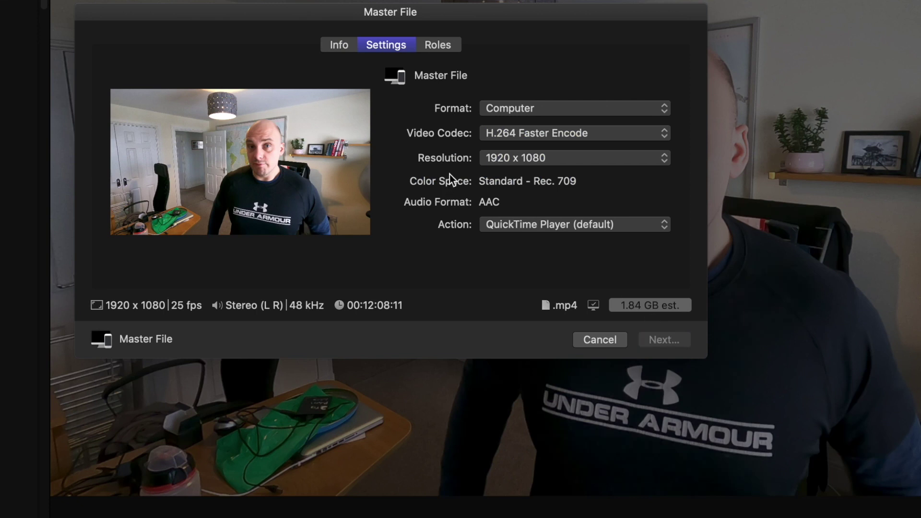
Name the export 'Day 11 Diary Post surgery' in completed videos on the All files back up drive.
{"action": "key", "text": "Return"}
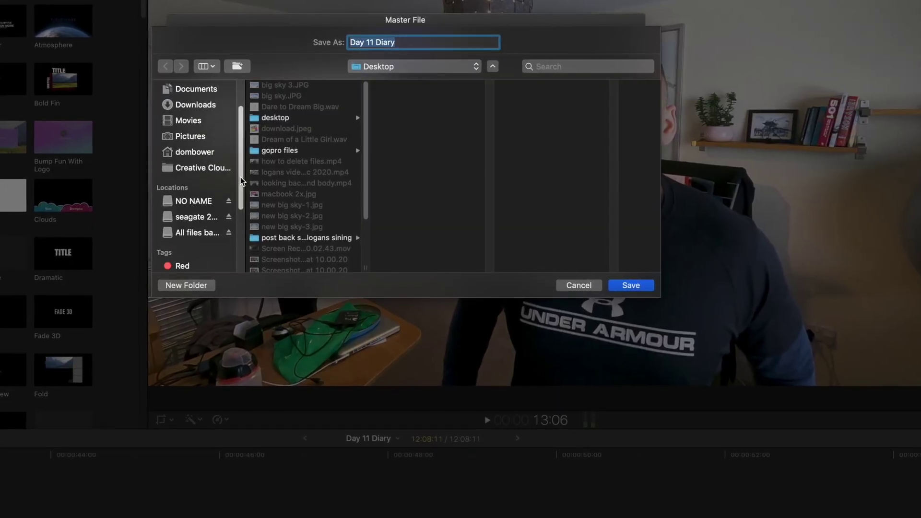
{"action": "left_click", "coordinate": [192, 202]}
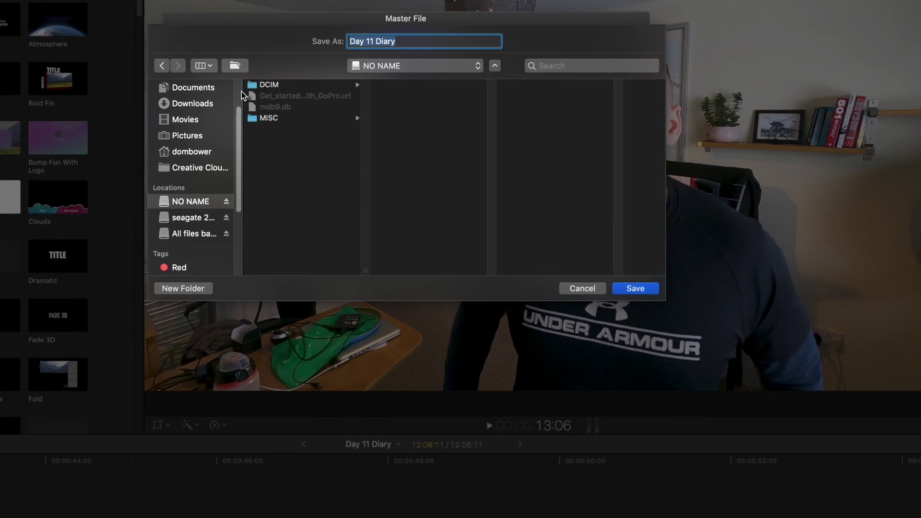
{"action": "left_click", "coordinate": [186, 236]}
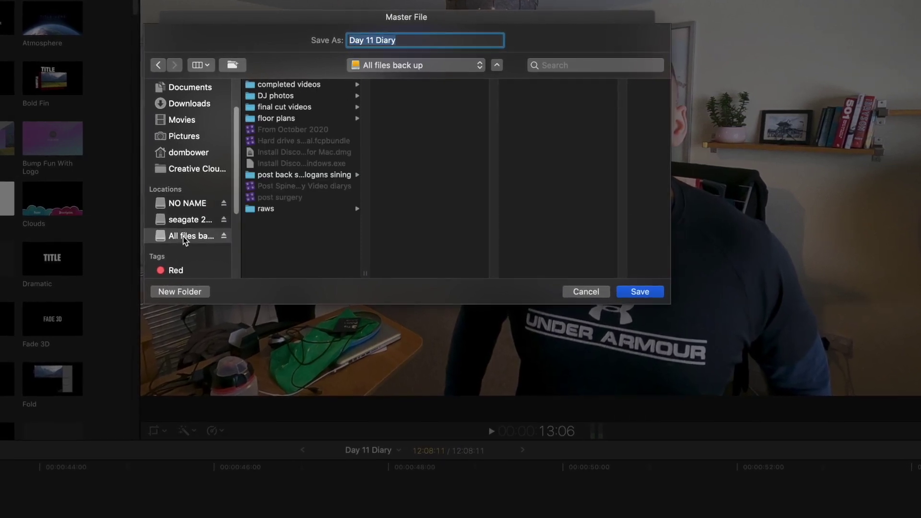
{"action": "left_click", "coordinate": [283, 85]}
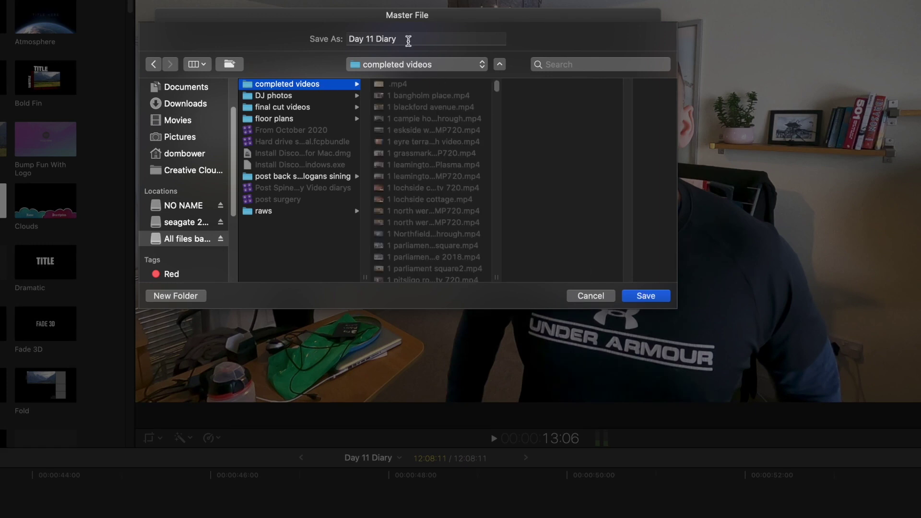
{"action": "left_click", "coordinate": [409, 41]}
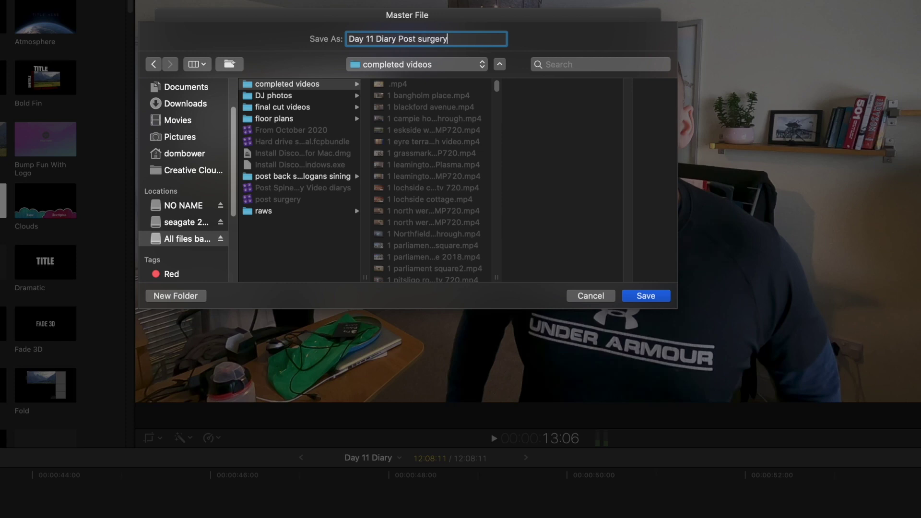
Save the 'Day 11 Diary Post surgery' master file to the completed videos folder.
{"action": "left_click", "coordinate": [664, 295]}
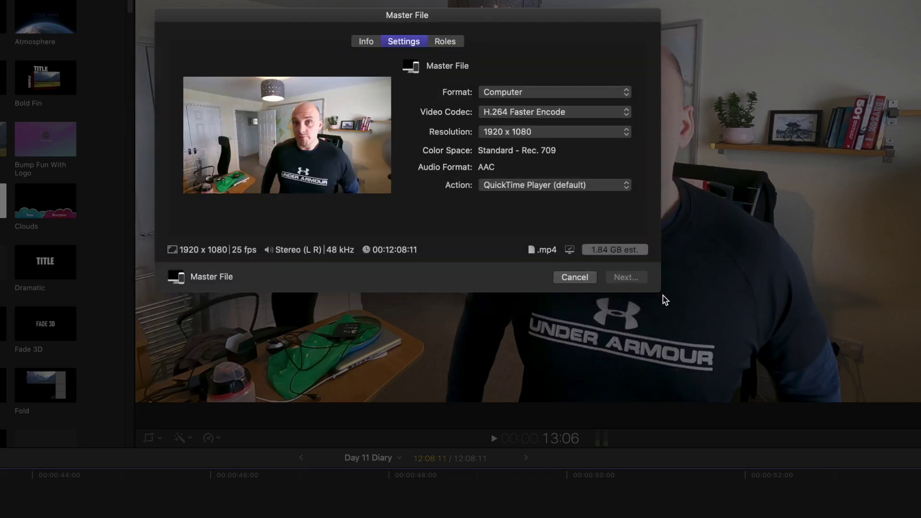